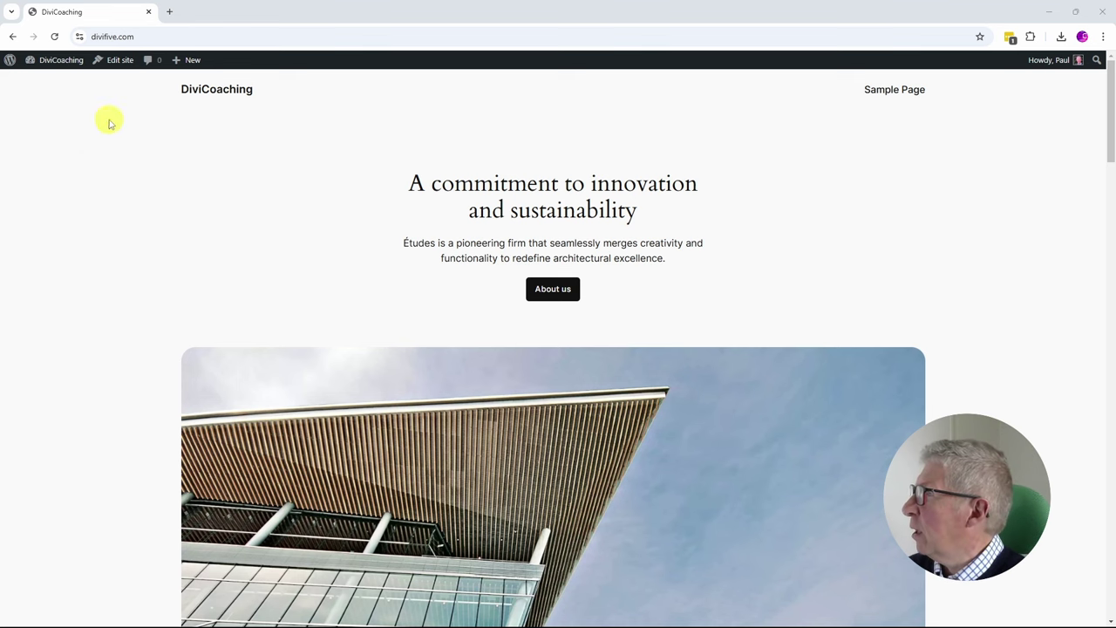
Go from the admin Dashboard to Appearance > Themes and reach the Add Themes page
{"action": "mouse_move", "coordinate": [57, 61]}
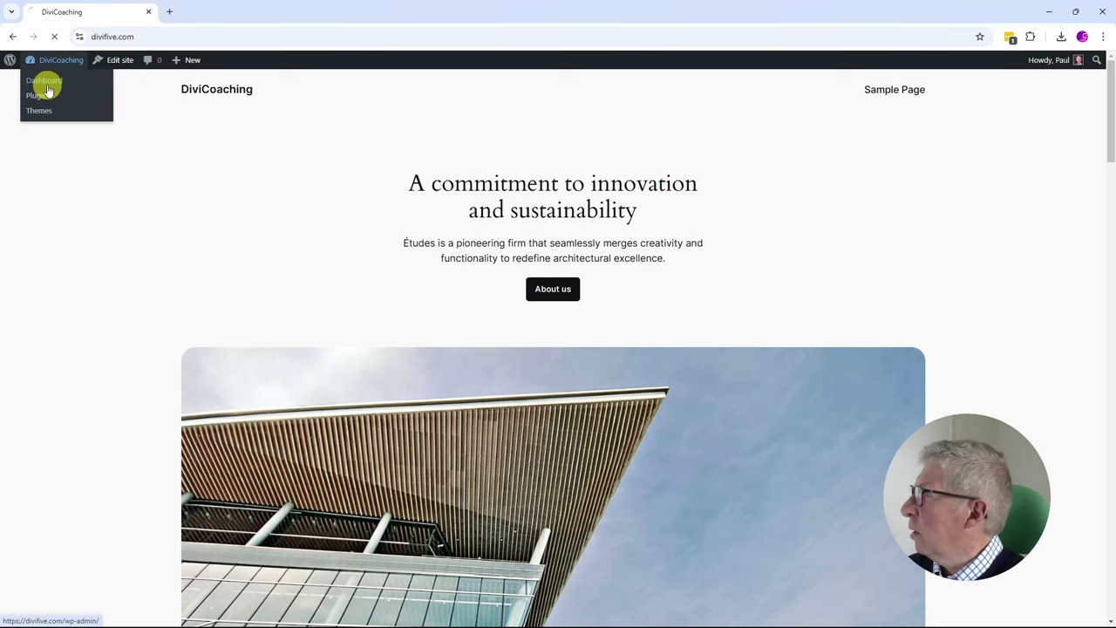
{"action": "left_click", "coordinate": [43, 80]}
{"action": "mouse_move", "coordinate": [43, 242]}
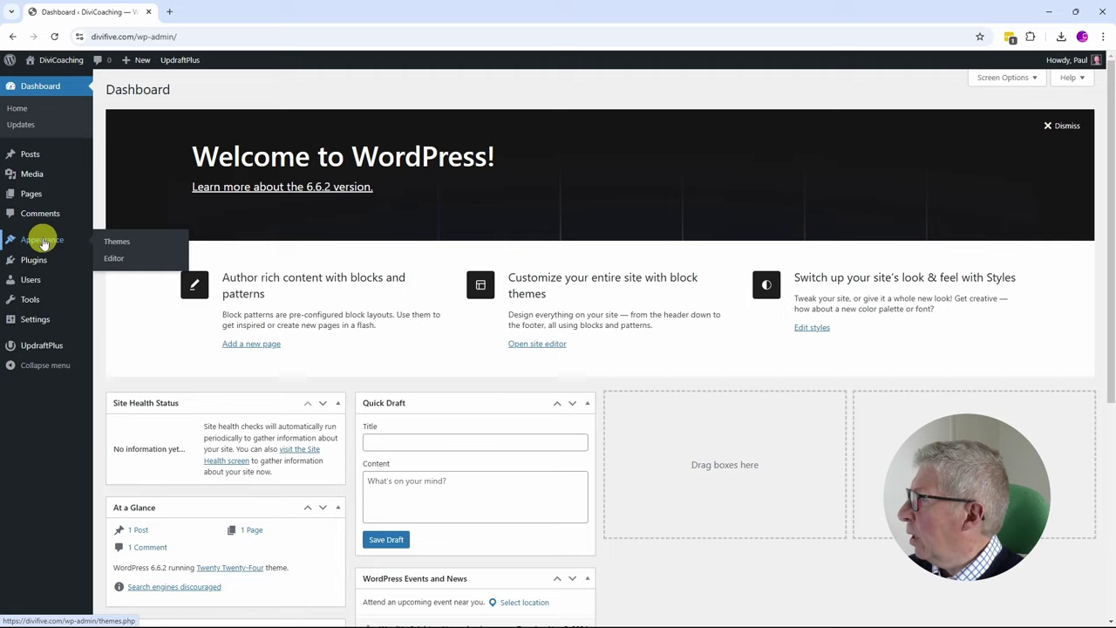
{"action": "left_click", "coordinate": [117, 242]}
{"action": "left_click", "coordinate": [219, 93]}
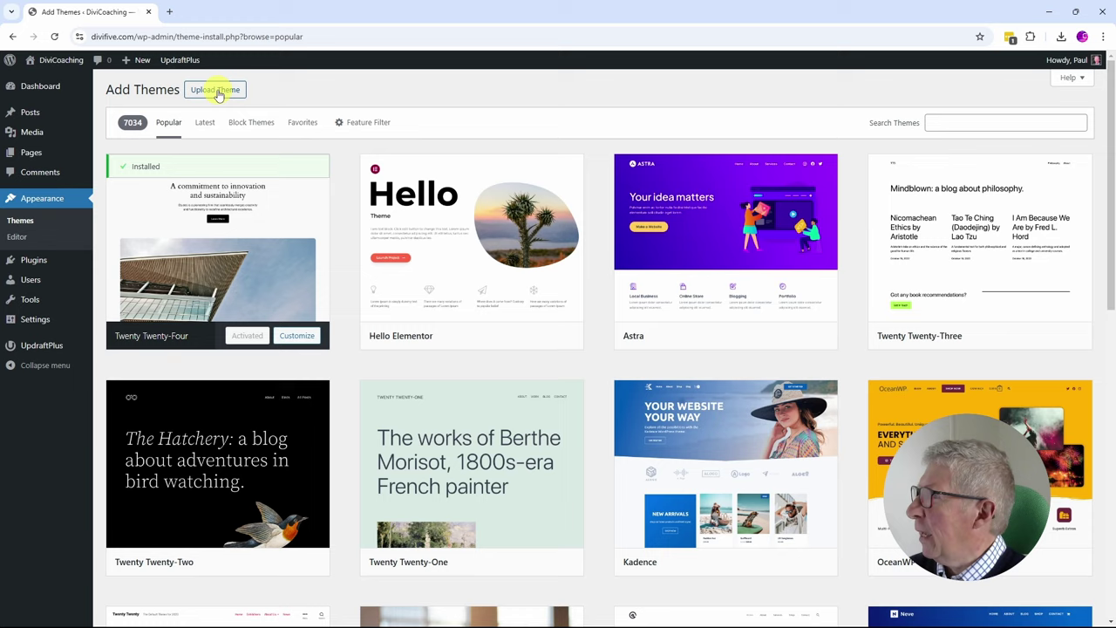
Upload Divi.zip from the Downloads folder as a theme and install it
{"action": "left_click", "coordinate": [218, 90]}
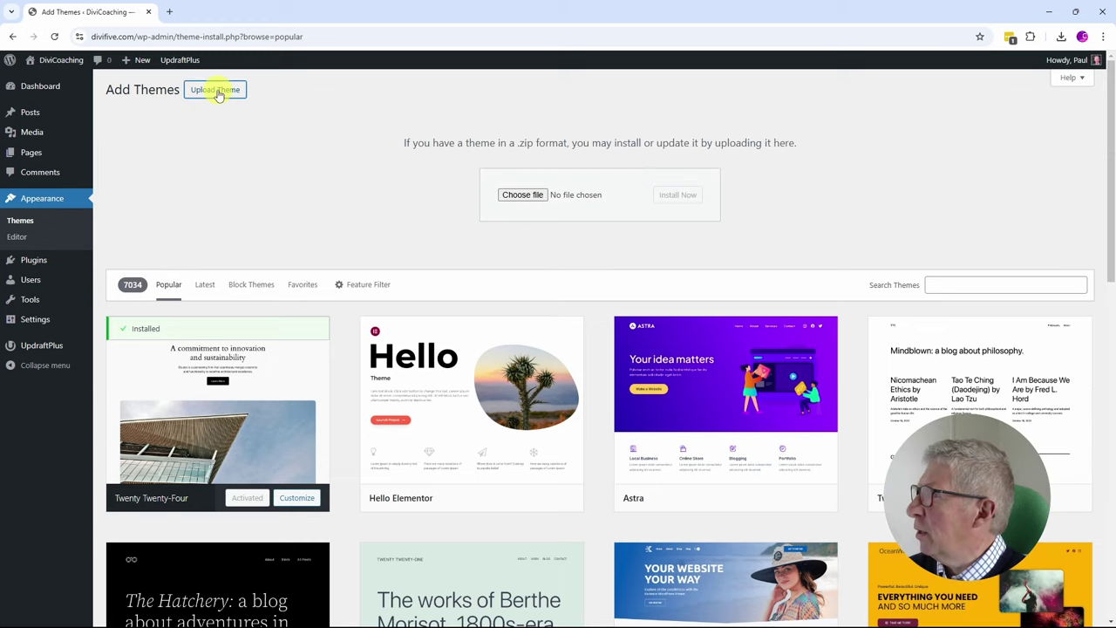
{"action": "left_click", "coordinate": [528, 194]}
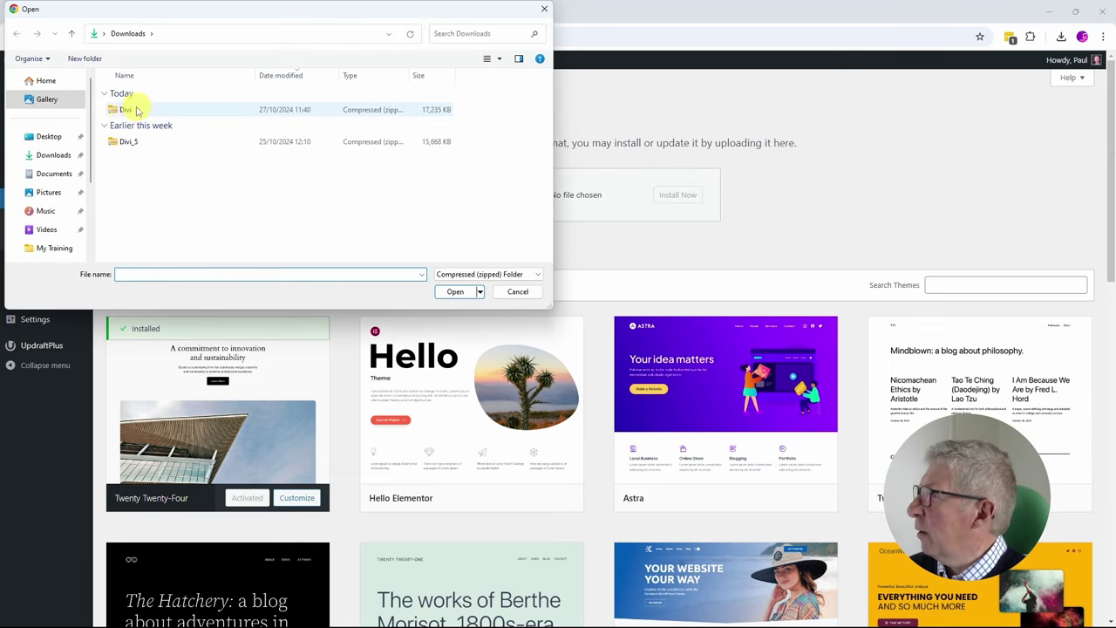
{"action": "left_click", "coordinate": [127, 109]}
{"action": "left_click", "coordinate": [456, 291]}
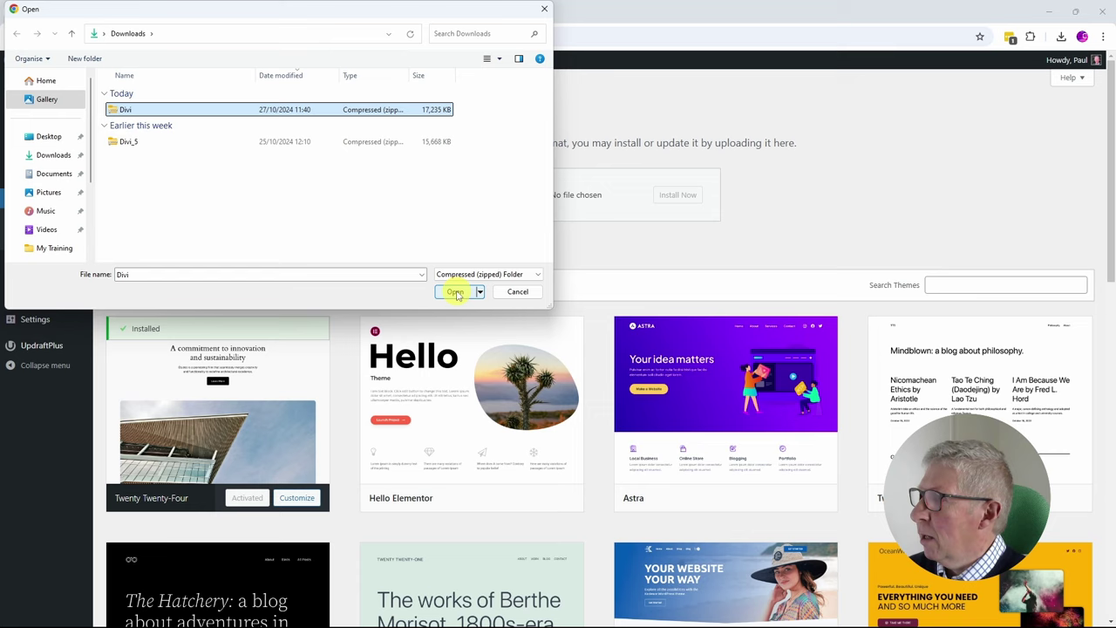
{"action": "left_click", "coordinate": [681, 197]}
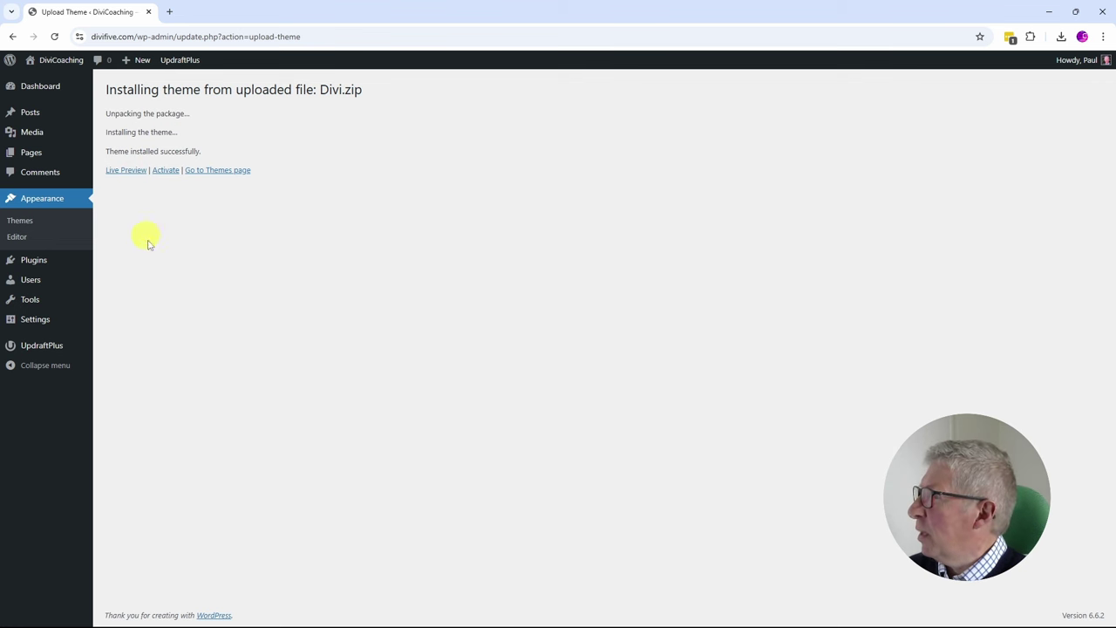
Activate Divi and log in with the Elegant Themes account to activate its licence
{"action": "left_click", "coordinate": [168, 171]}
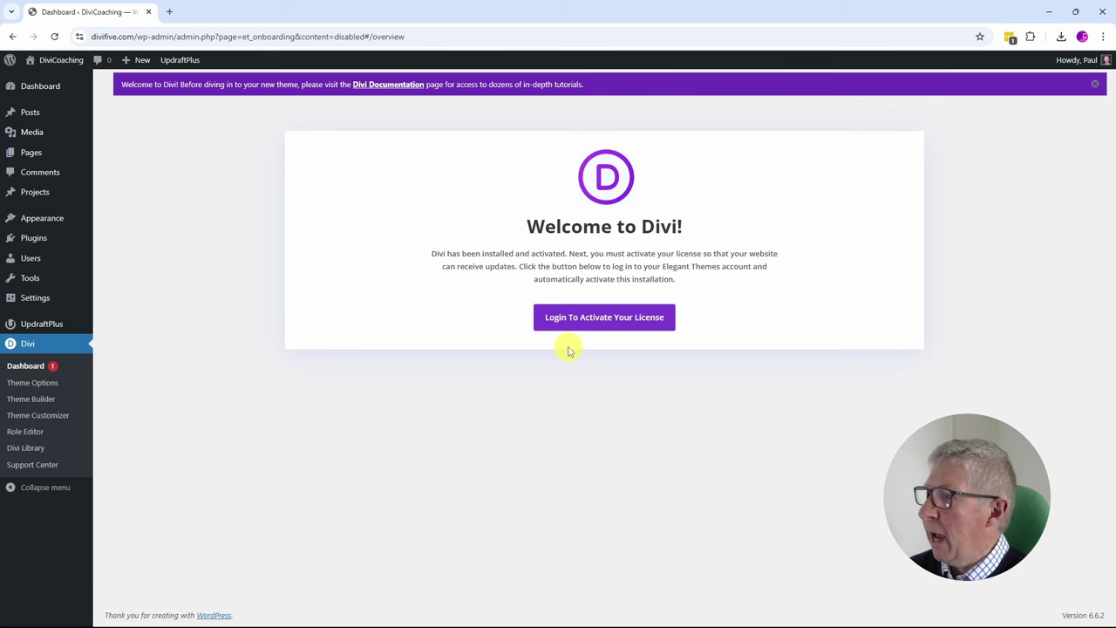
{"action": "left_click", "coordinate": [607, 319]}
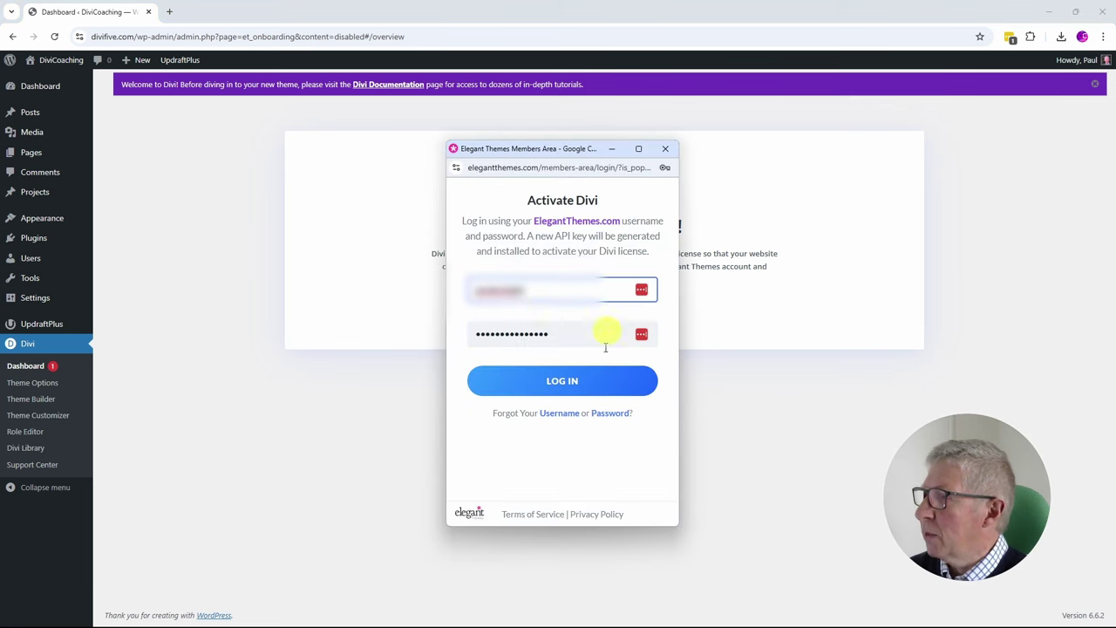
{"action": "left_click", "coordinate": [566, 383]}
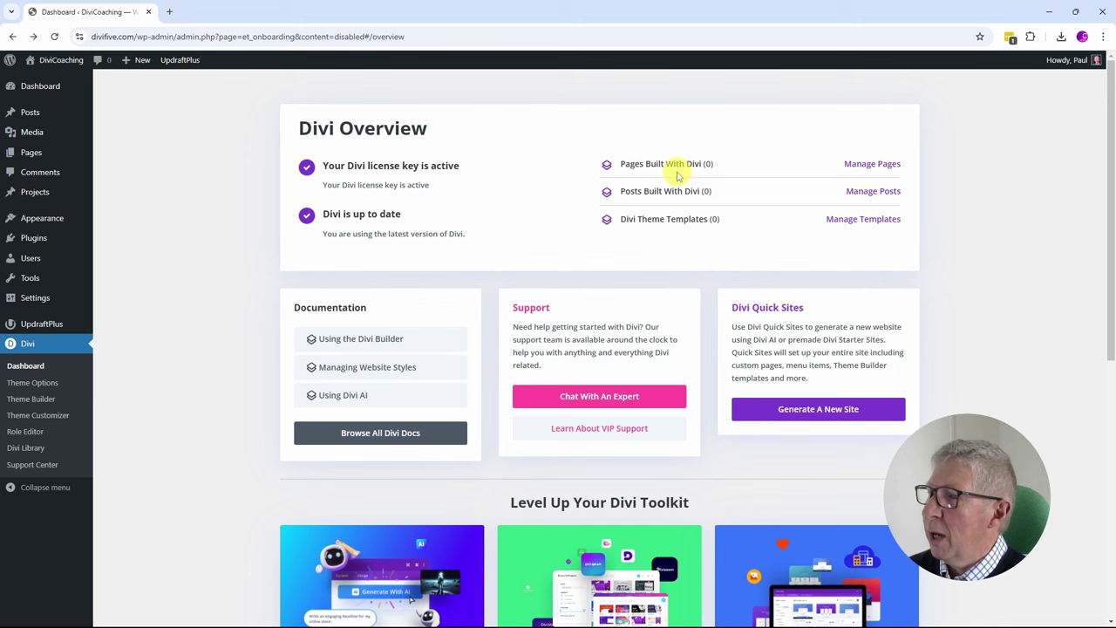
Trash the default pages, including Privacy Policy, then go back to Divi > Dashboard
{"action": "mouse_move", "coordinate": [59, 212]}
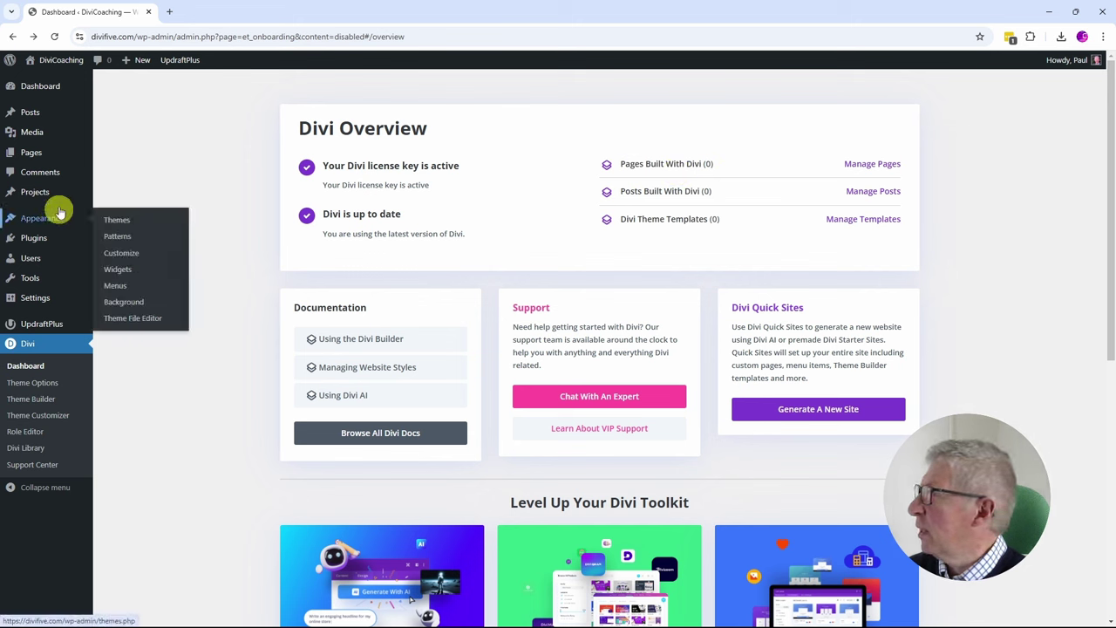
{"action": "mouse_move", "coordinate": [20, 154]}
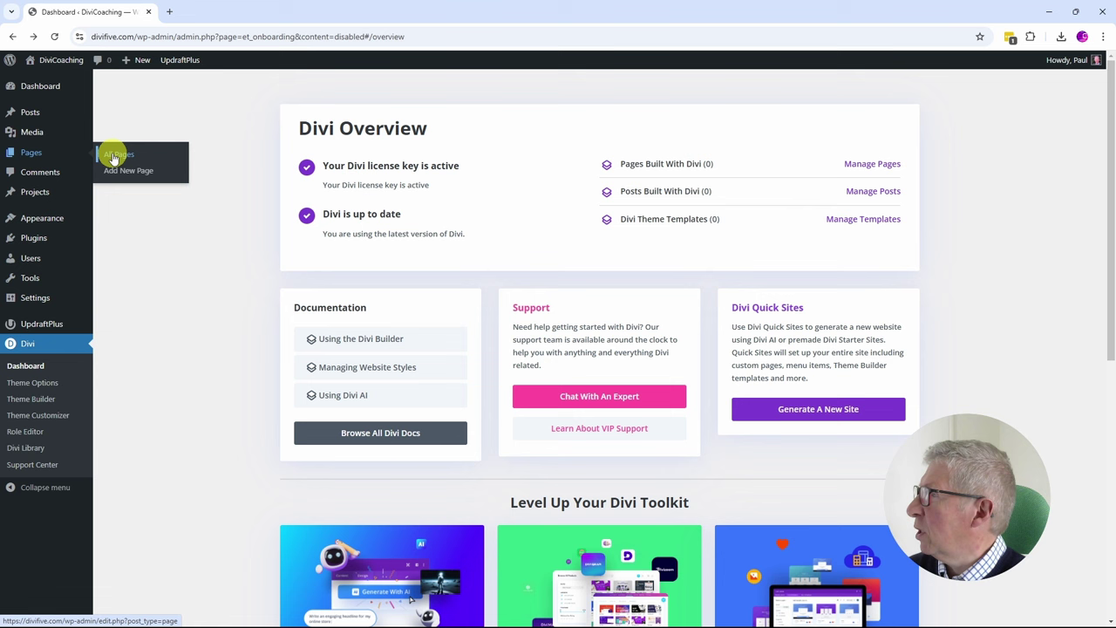
{"action": "left_click", "coordinate": [876, 167]}
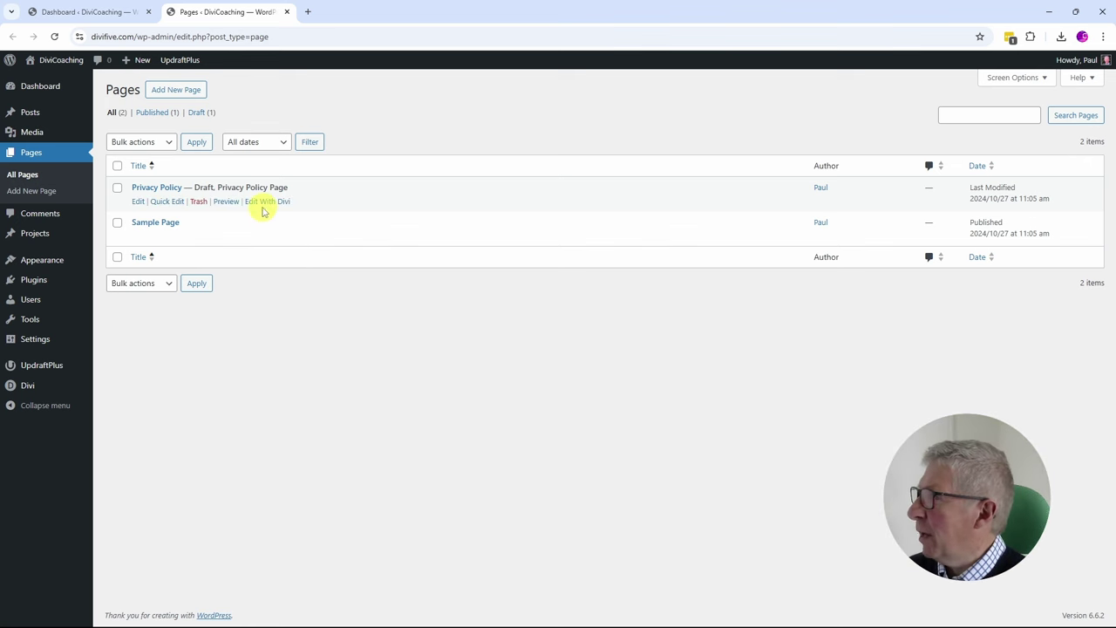
{"action": "left_click", "coordinate": [199, 202]}
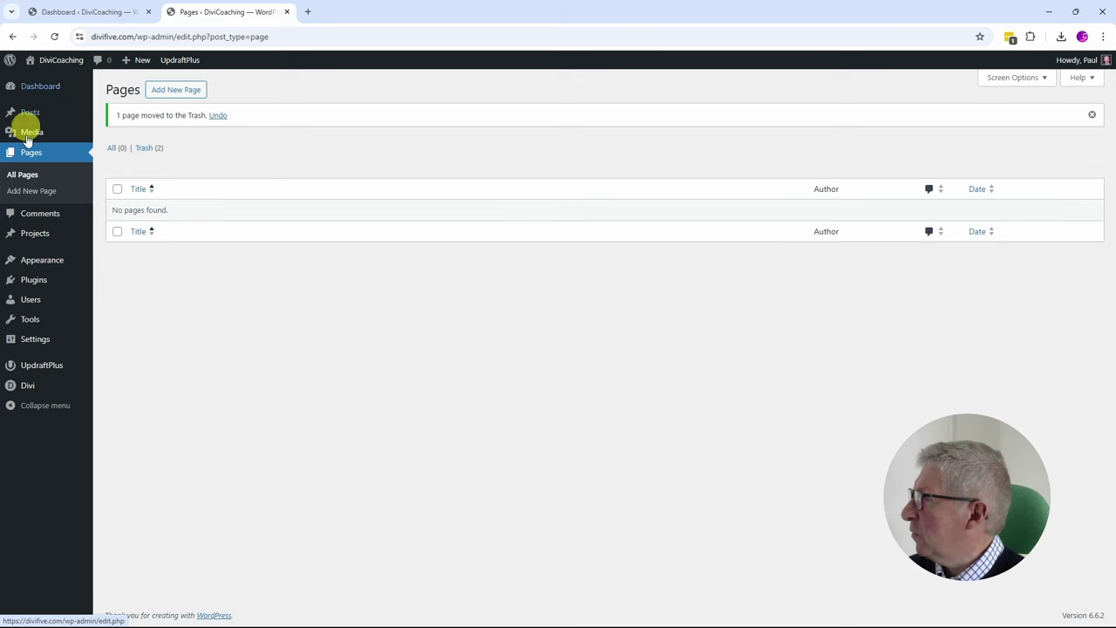
{"action": "mouse_move", "coordinate": [35, 386]}
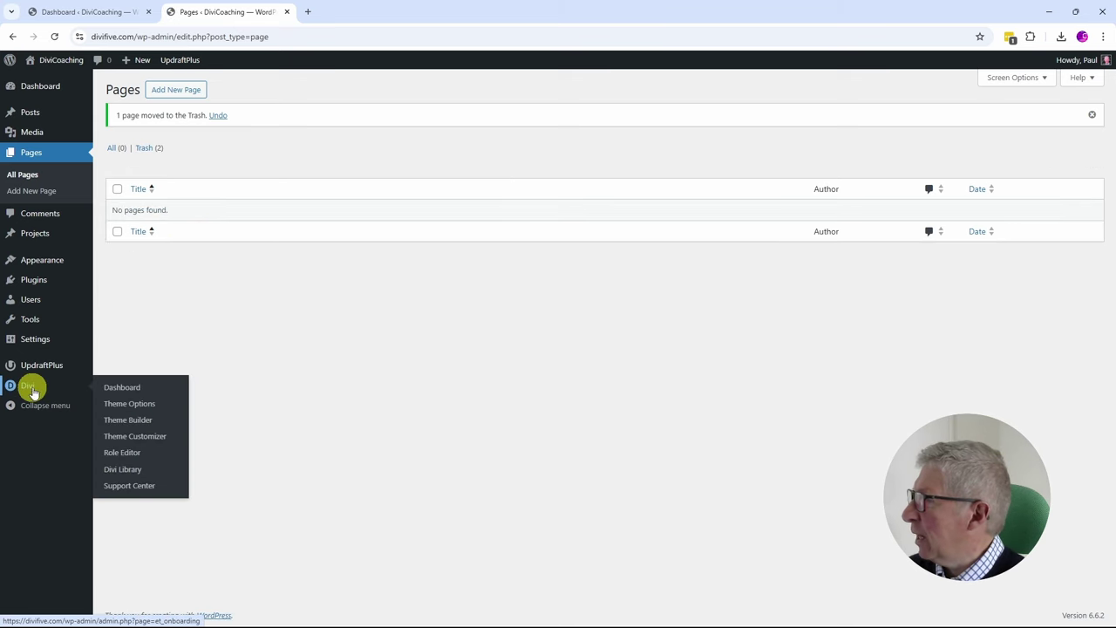
{"action": "left_click", "coordinate": [127, 391]}
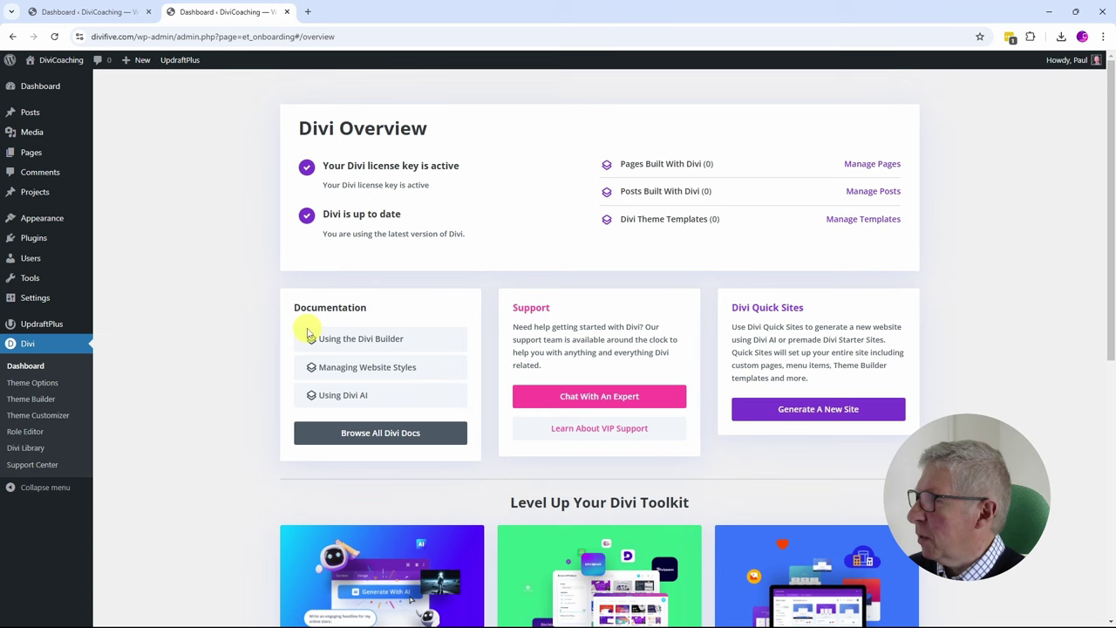
{"action": "left_click", "coordinate": [366, 342]}
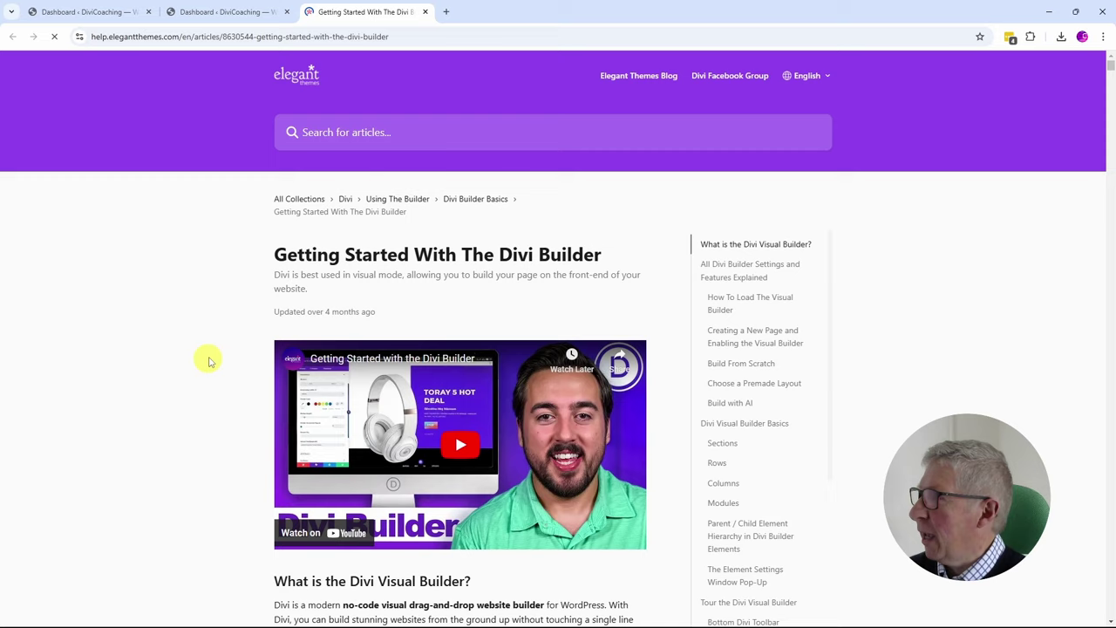
{"action": "scroll", "coordinate": [207, 358], "scroll_direction": "down", "scroll_amount": 10}
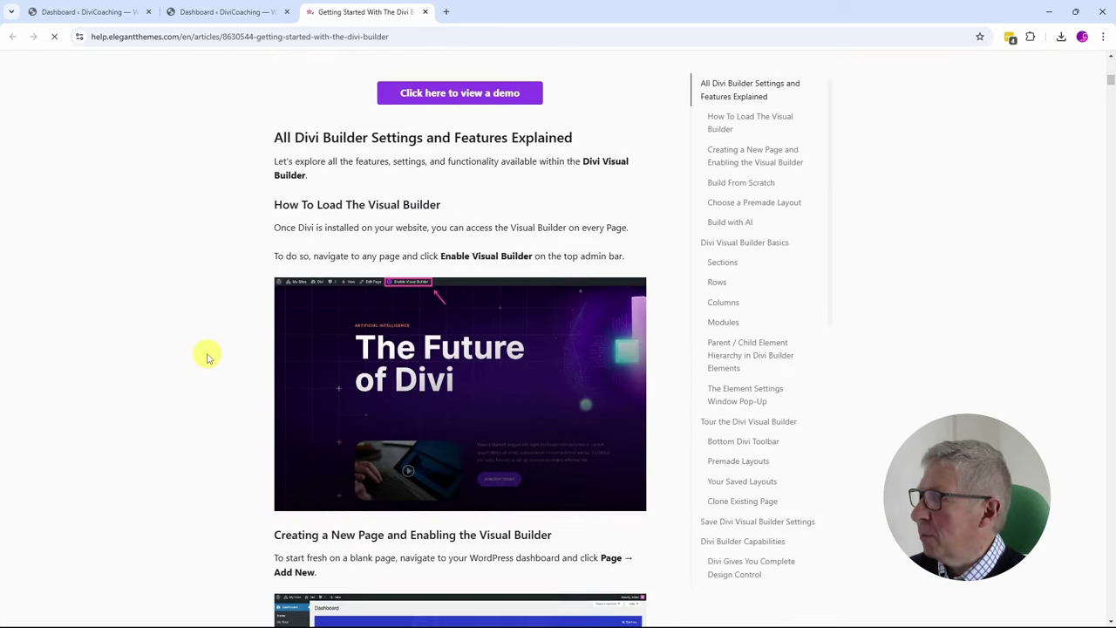
{"action": "scroll", "coordinate": [208, 357], "scroll_direction": "up", "scroll_amount": 3}
{"action": "scroll", "coordinate": [208, 358], "scroll_direction": "up", "scroll_amount": 7}
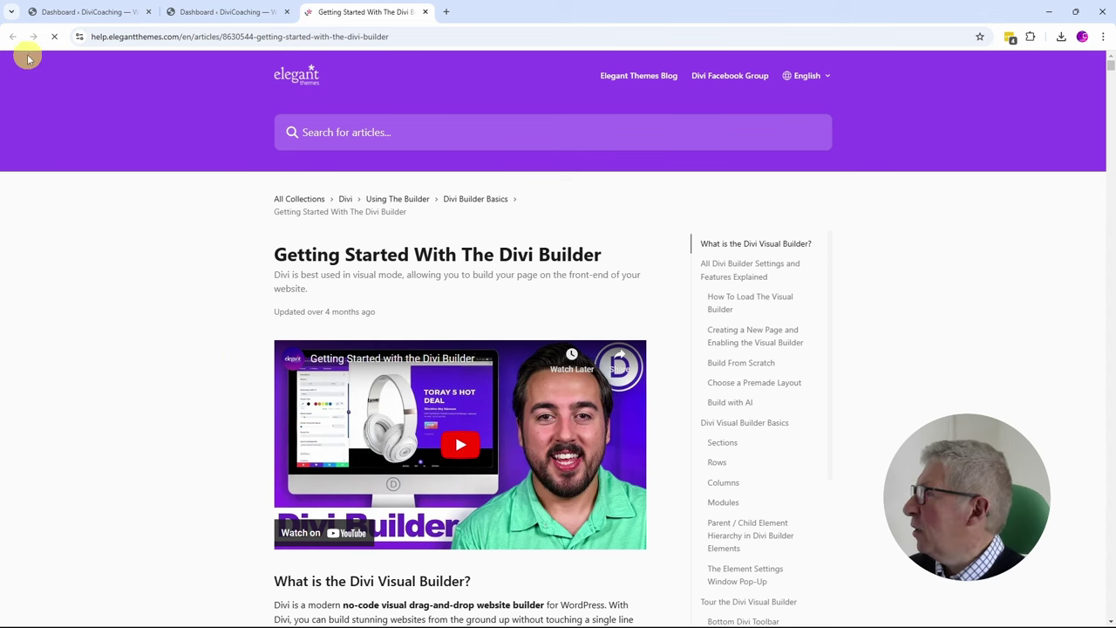
{"action": "left_click", "coordinate": [425, 11]}
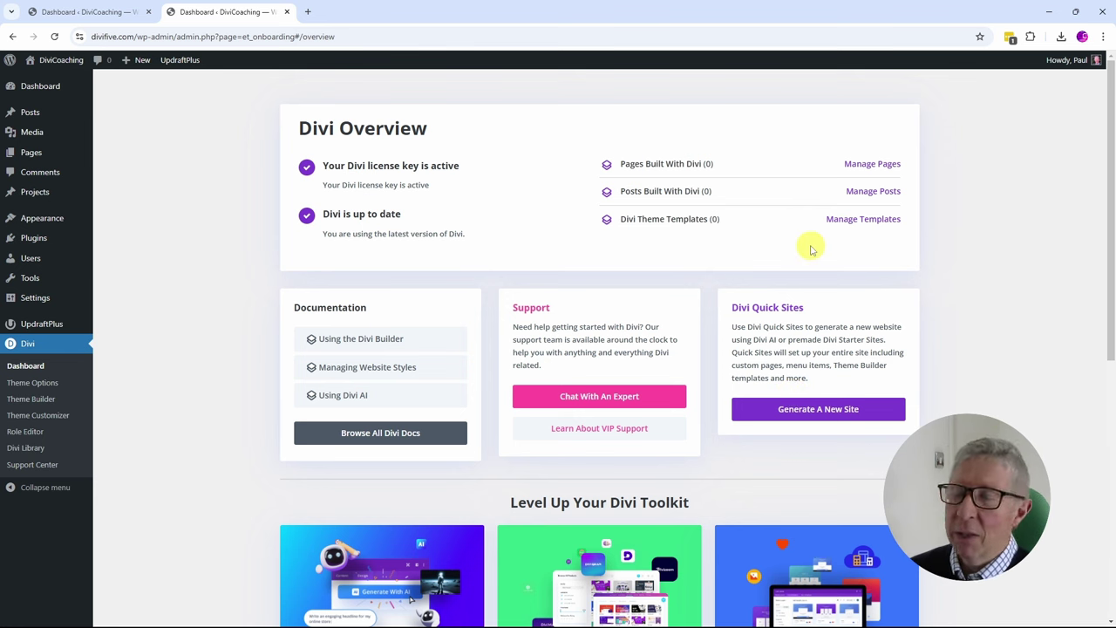
Start Generate A New Site, choose Select a Website Template, and scroll the starter sites to Coffee
{"action": "left_click", "coordinate": [802, 409]}
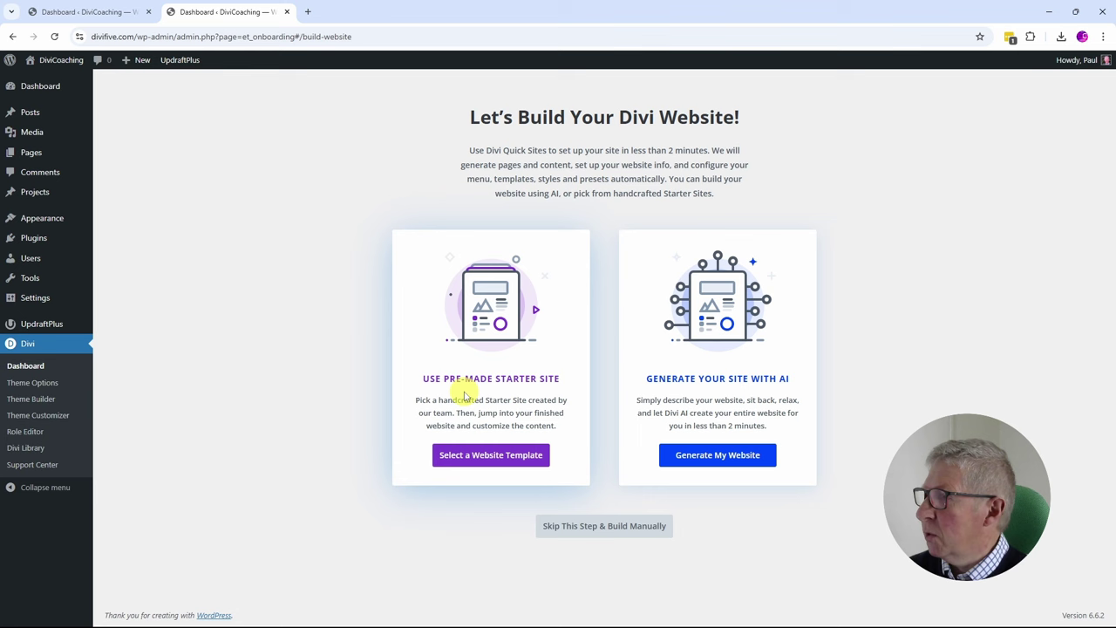
{"action": "left_click", "coordinate": [480, 456]}
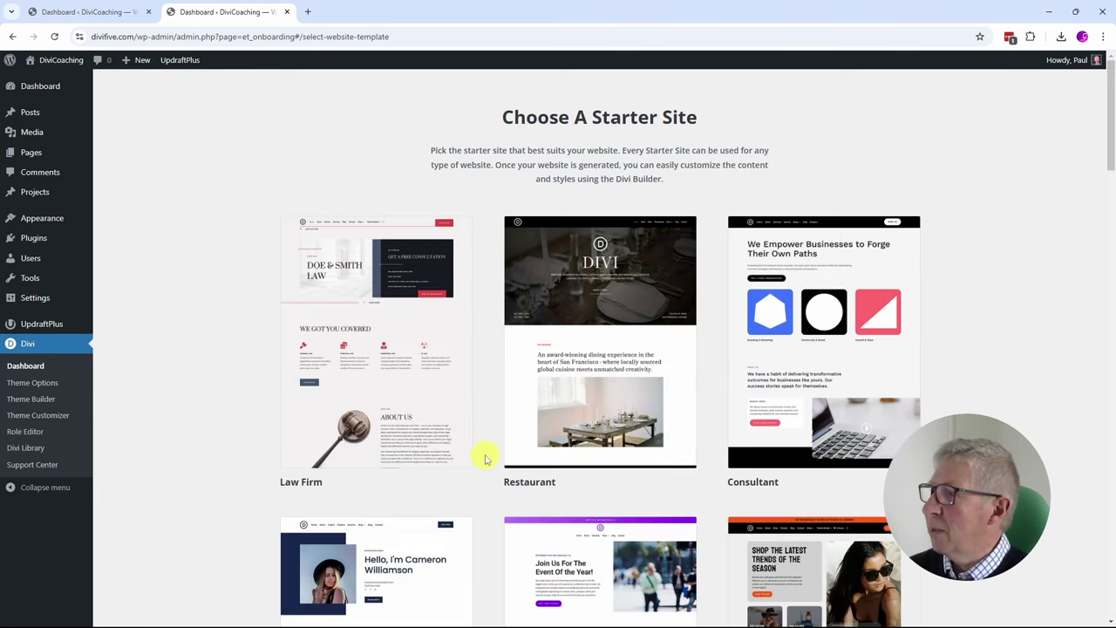
{"action": "scroll", "coordinate": [210, 351], "scroll_direction": "down", "scroll_amount": 2}
{"action": "scroll", "coordinate": [210, 351], "scroll_direction": "down", "scroll_amount": 10}
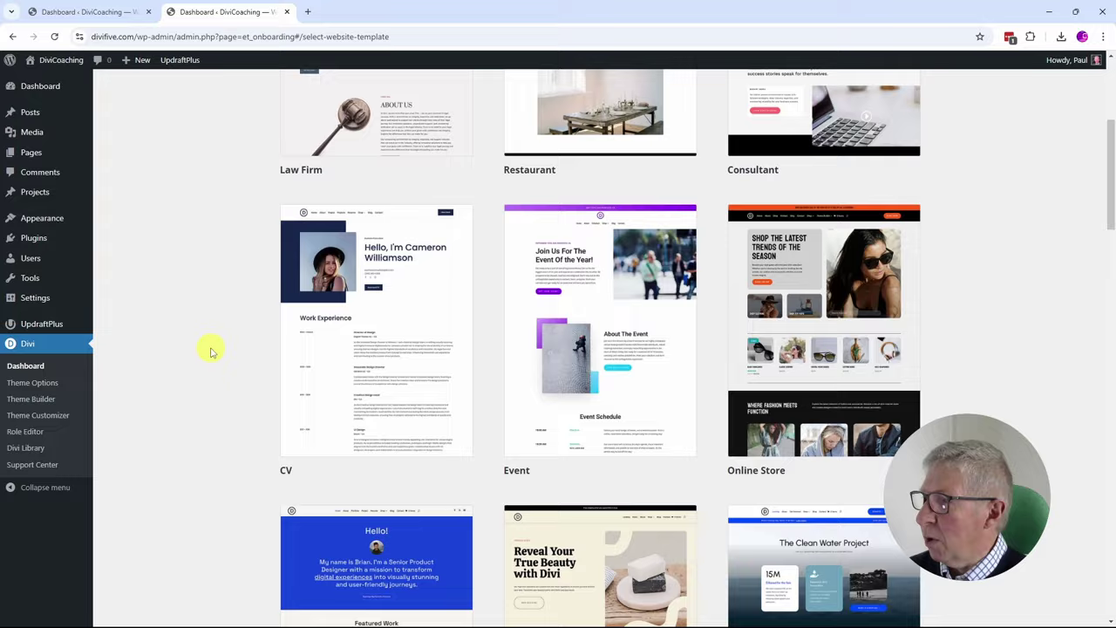
{"action": "scroll", "coordinate": [210, 350], "scroll_direction": "down", "scroll_amount": 8}
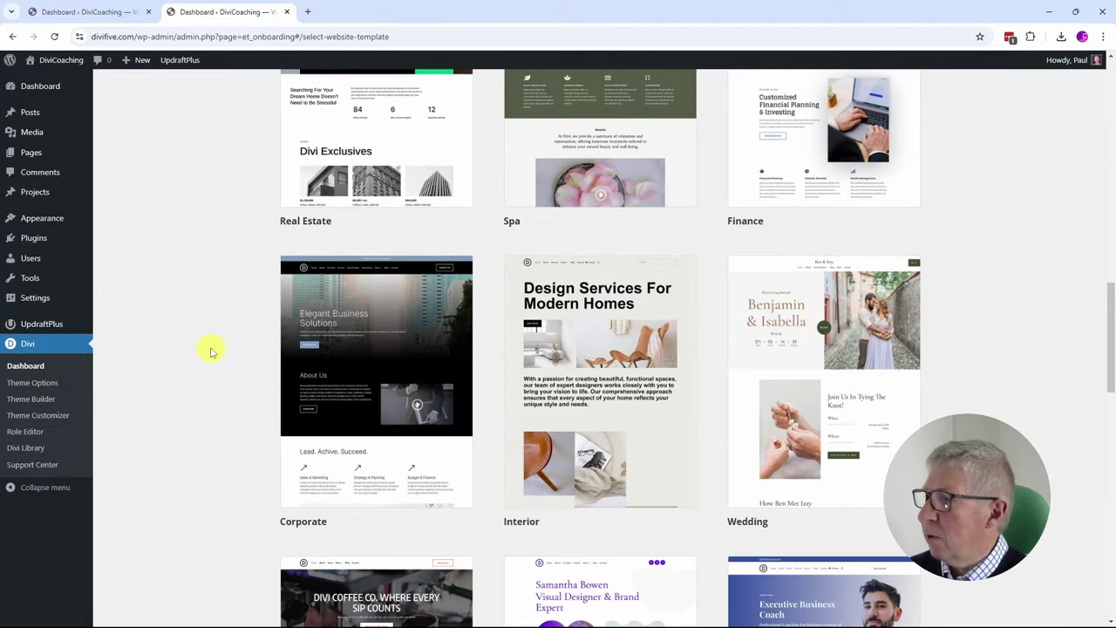
{"action": "scroll", "coordinate": [211, 351], "scroll_direction": "down", "scroll_amount": 7}
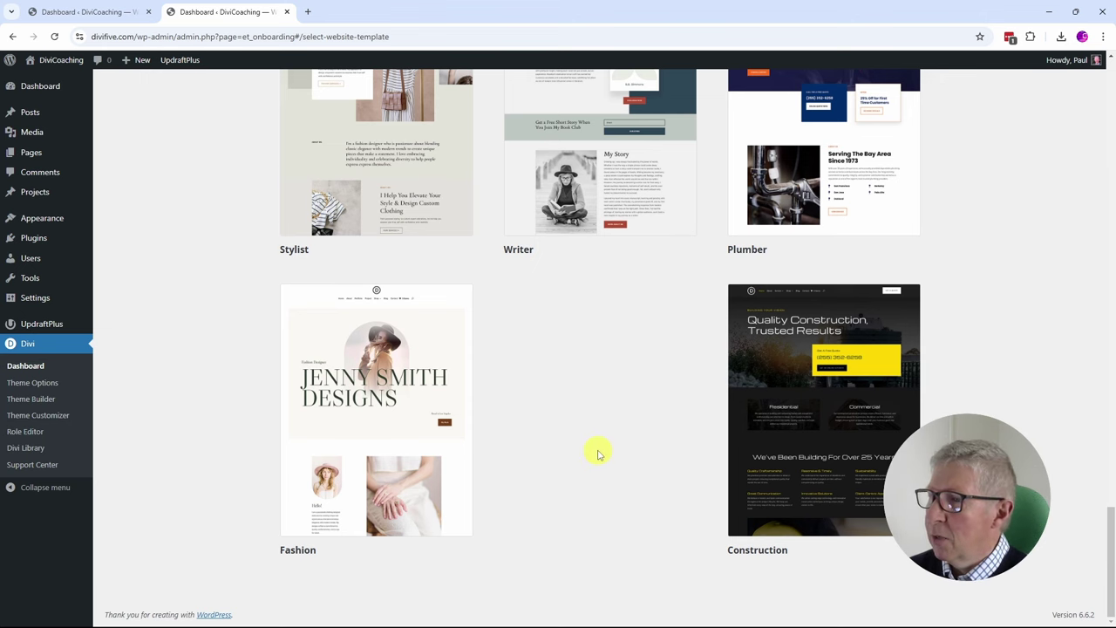
{"action": "scroll", "coordinate": [597, 449], "scroll_direction": "up", "scroll_amount": 2}
{"action": "scroll", "coordinate": [584, 453], "scroll_direction": "up", "scroll_amount": 5}
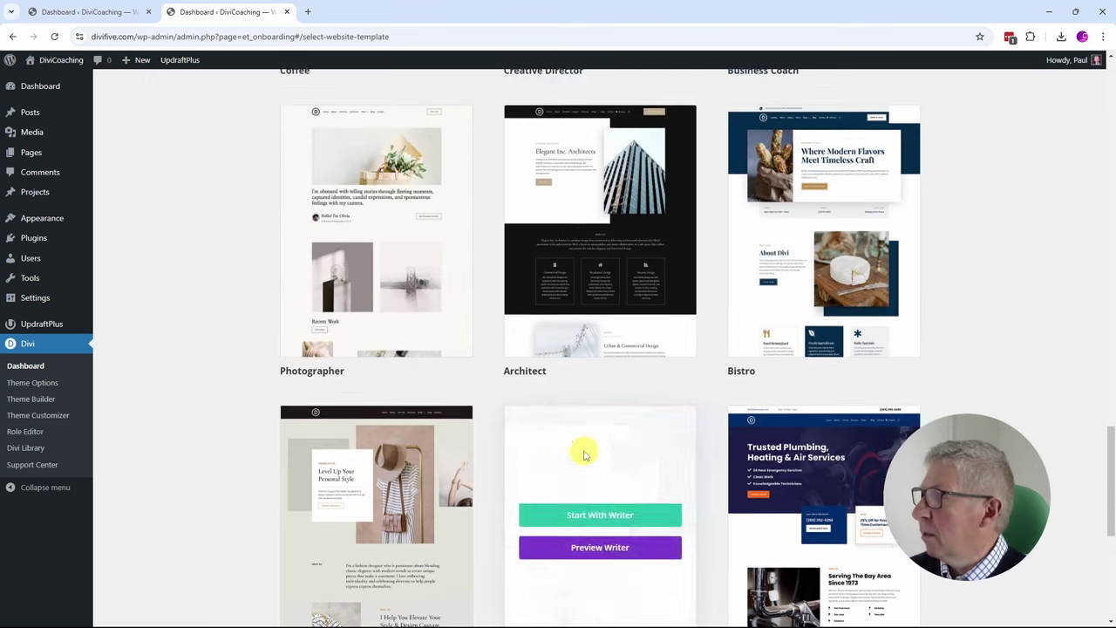
{"action": "scroll", "coordinate": [349, 175], "scroll_direction": "up", "scroll_amount": 2}
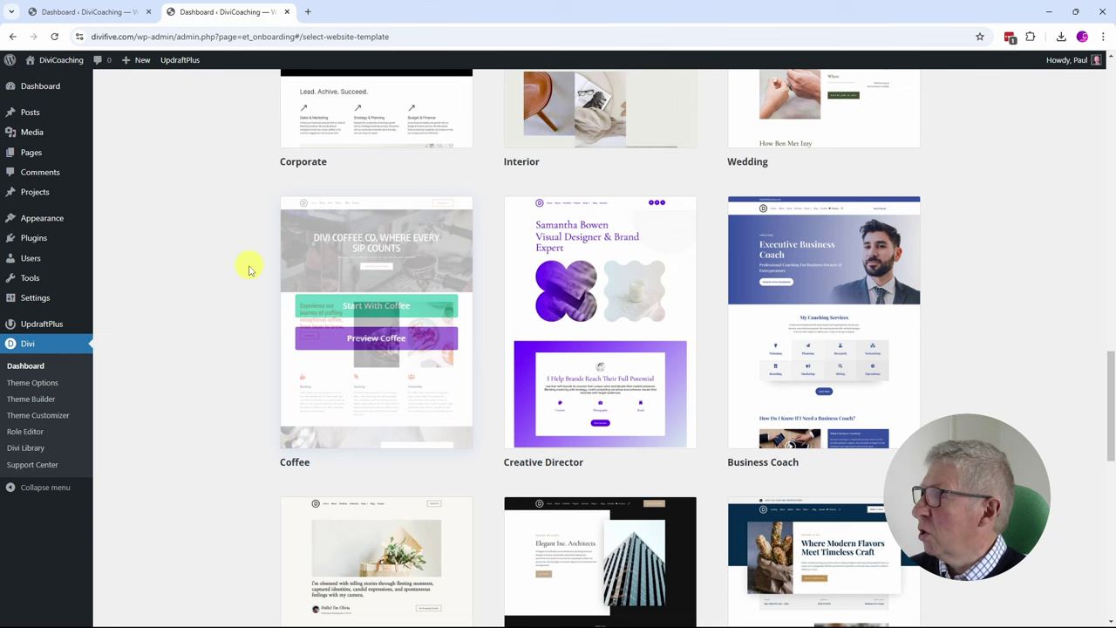
Start from the Coffee template and rename the site from Coaching to 'Divi Coffee Shop'
{"action": "left_click", "coordinate": [379, 308]}
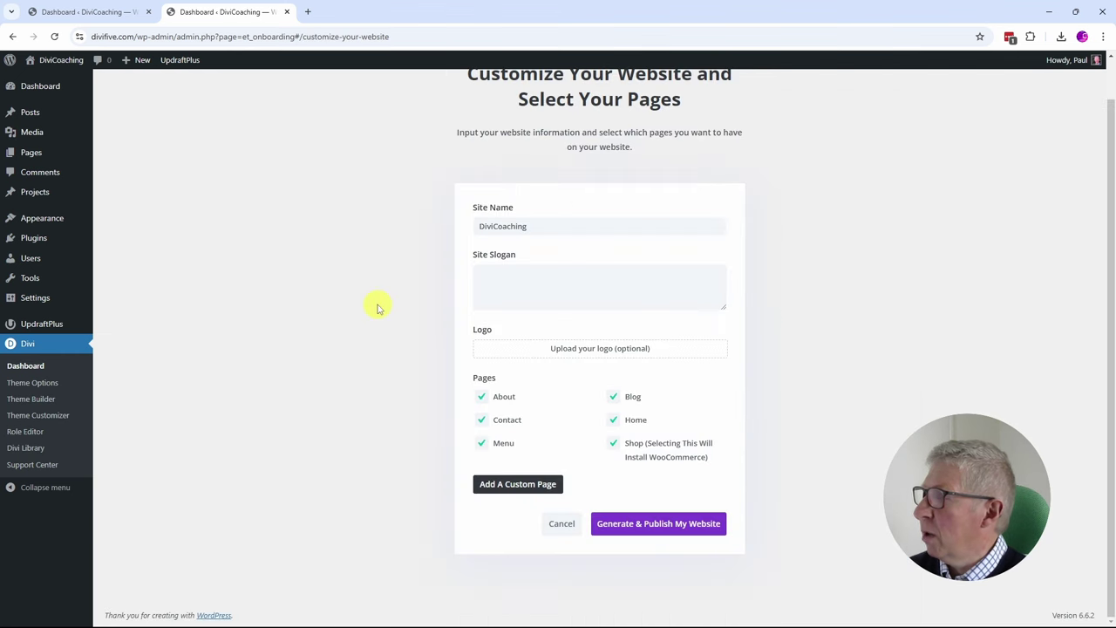
{"action": "left_click", "coordinate": [536, 225]}
{"action": "left_click_drag", "start_coordinate": [536, 225], "coordinate": [492, 225]}
{"action": "type", "text": "Coffe "}
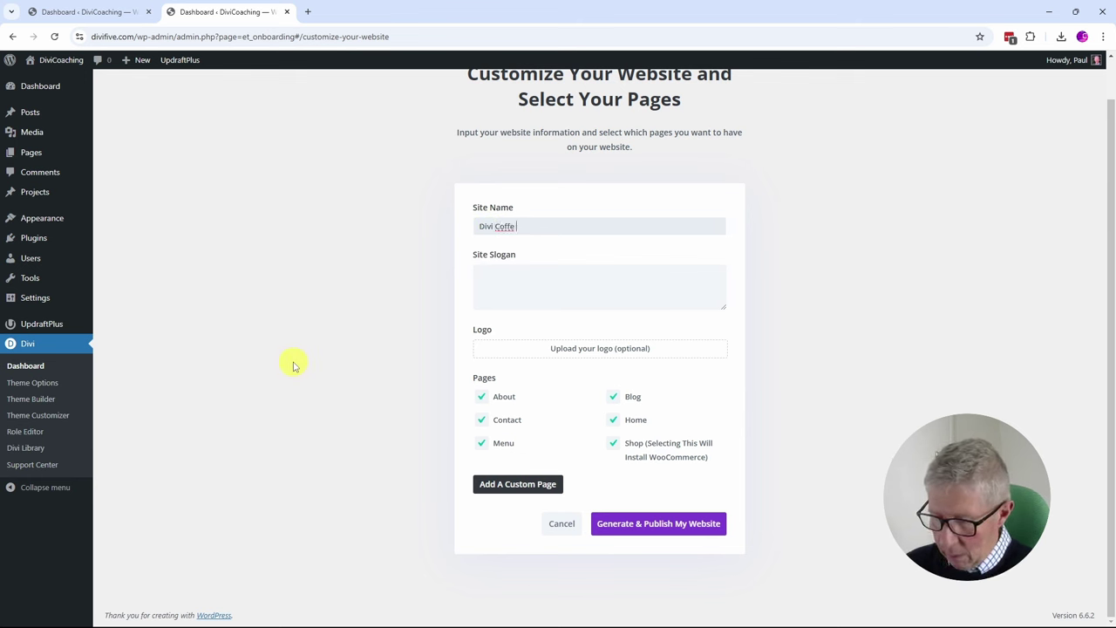
{"action": "type", "text": "Shop"}
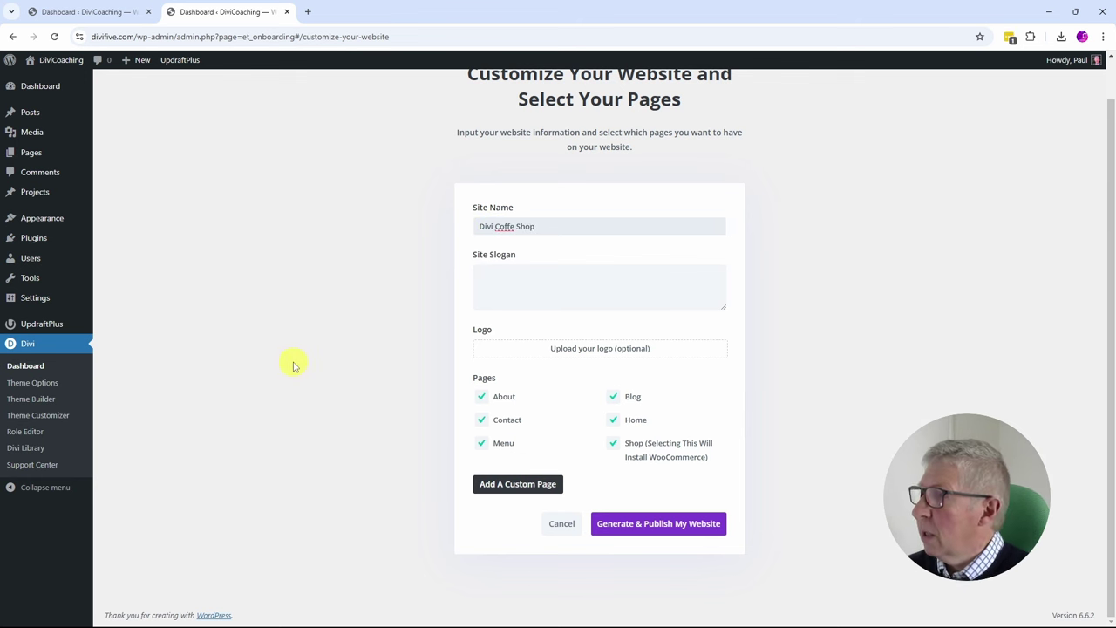
{"action": "double_click", "coordinate": [510, 225]}
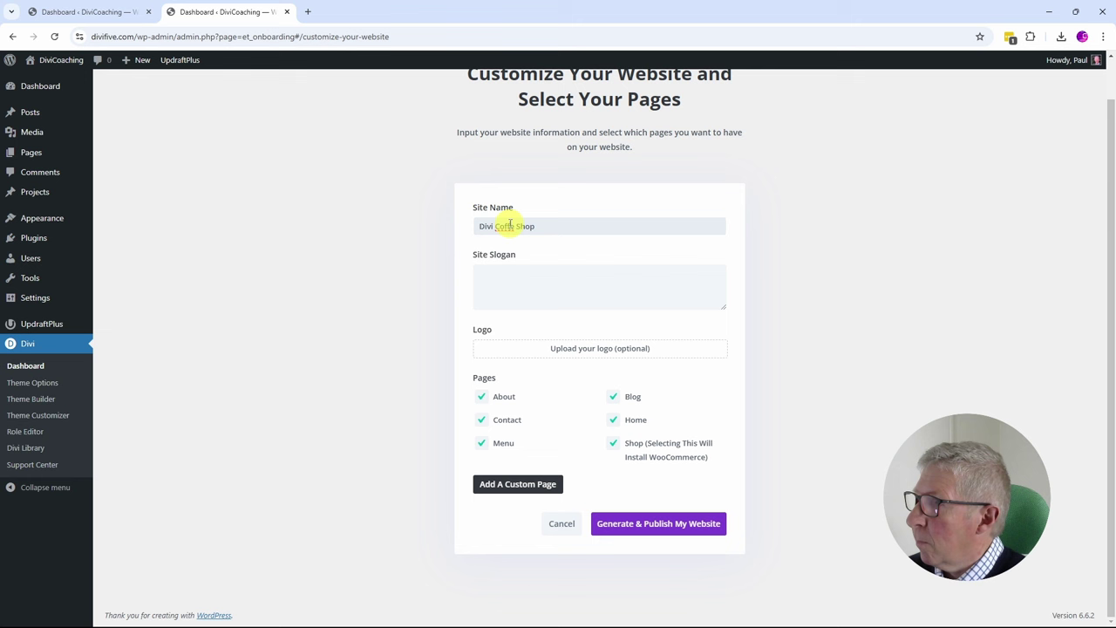
{"action": "type", "text": "Coffee"}
Enter the slogan 'Perfect Coffee Every Time' and discard the empty custom page field
{"action": "left_click", "coordinate": [505, 274]}
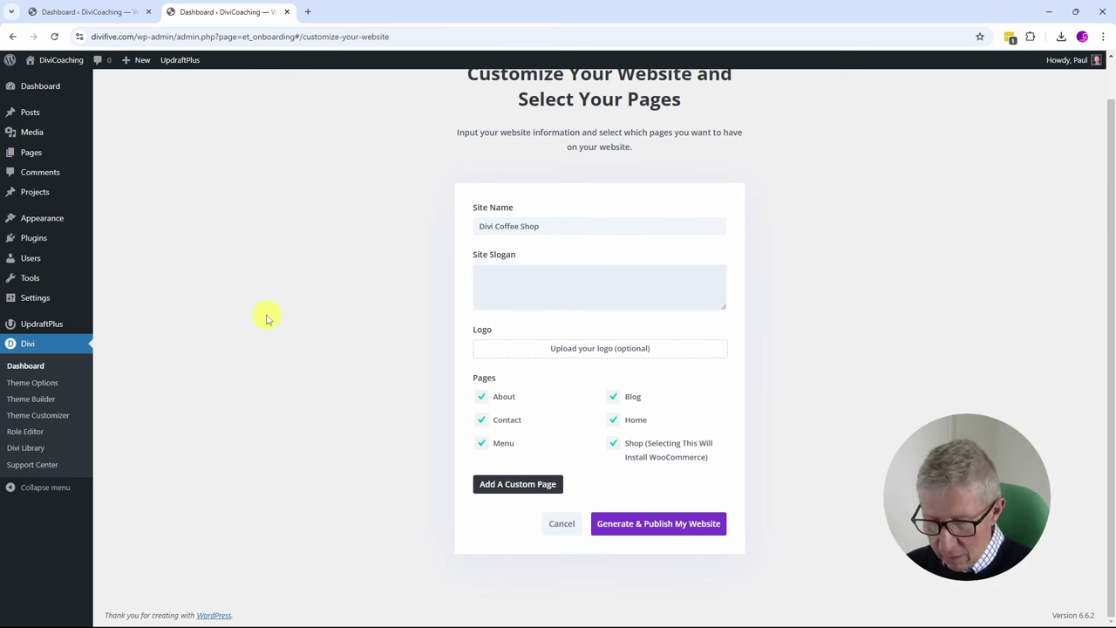
{"action": "type", "text": "Perfect Cof"}
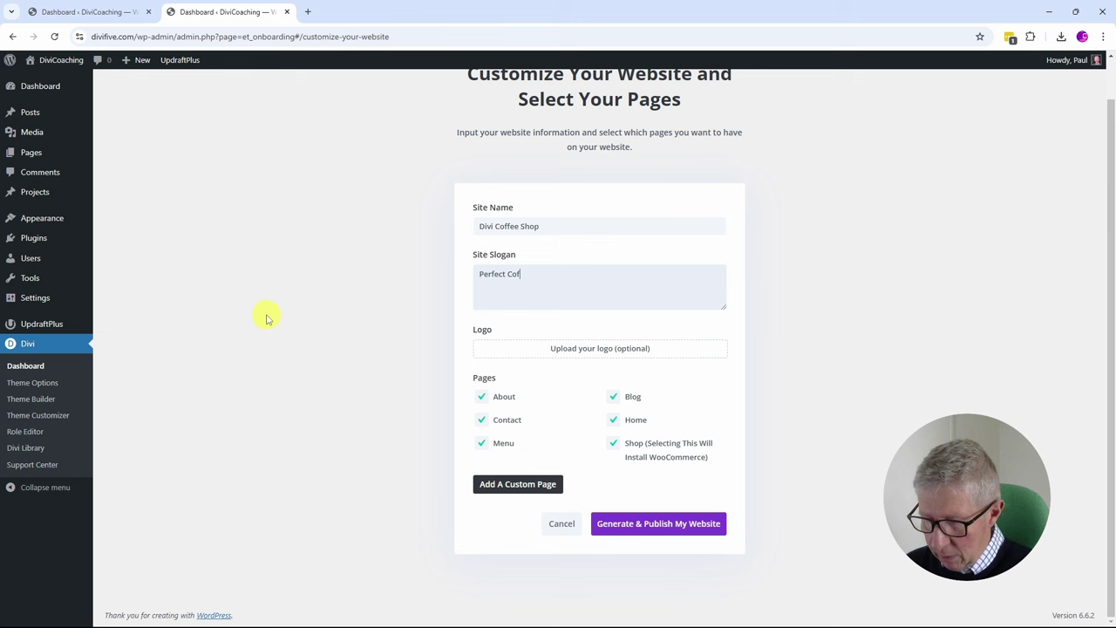
{"action": "type", "text": "fee Ev"}
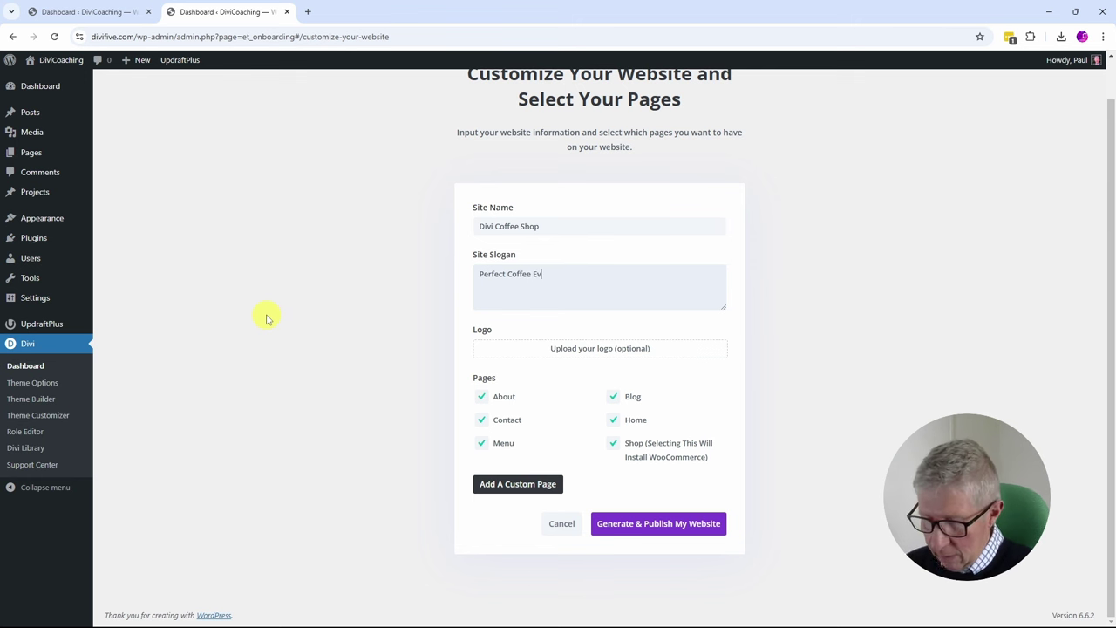
{"action": "type", "text": "ery Ti"}
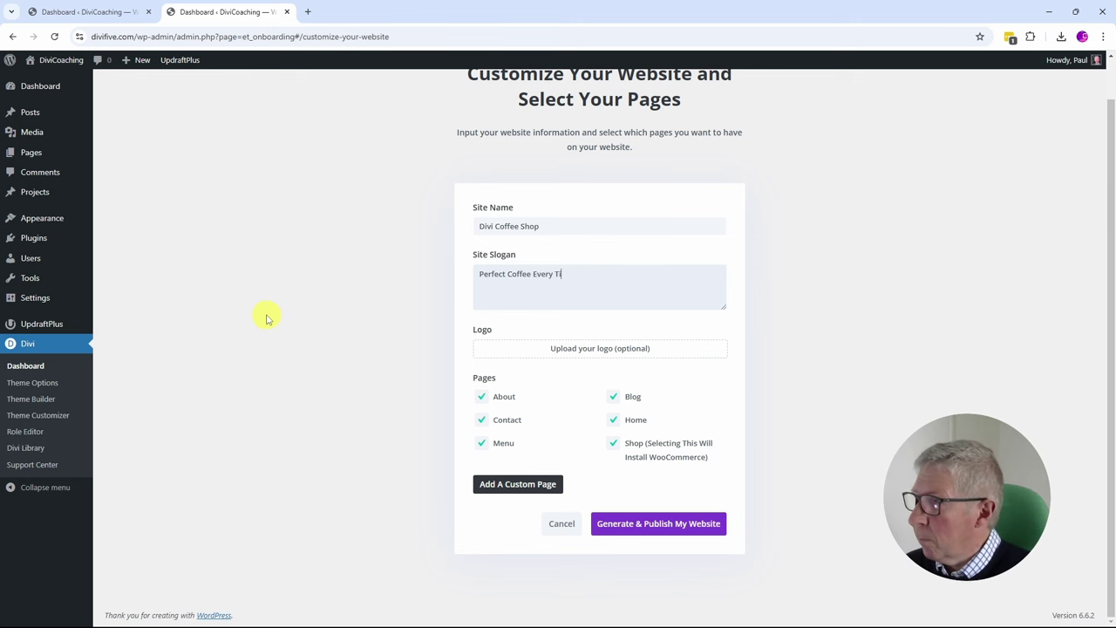
{"action": "type", "text": "me!"}
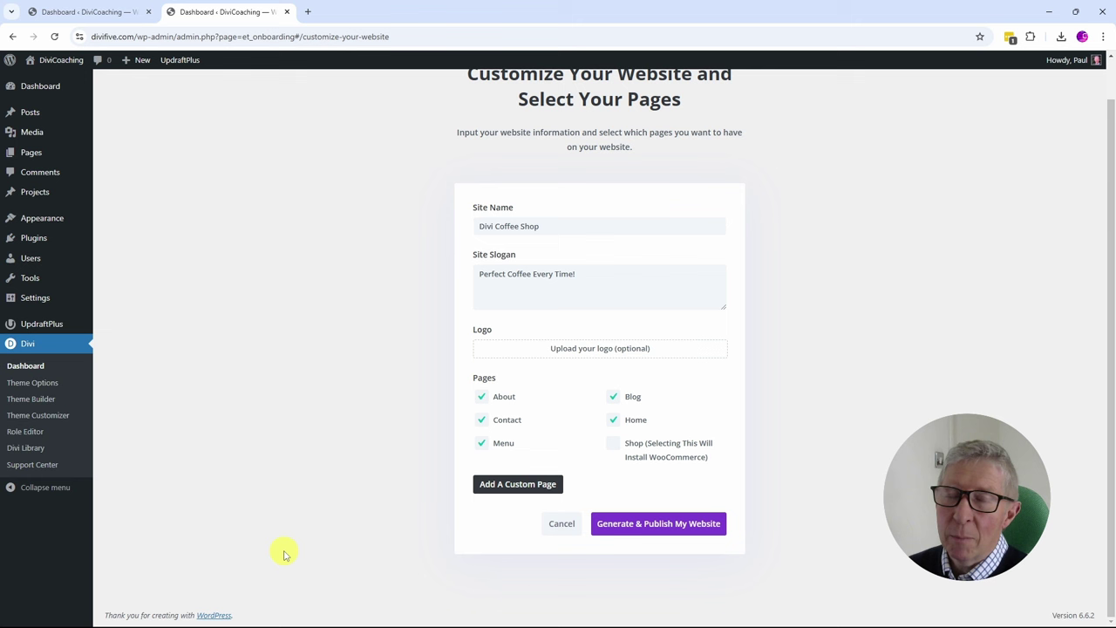
{"action": "left_click", "coordinate": [490, 486]}
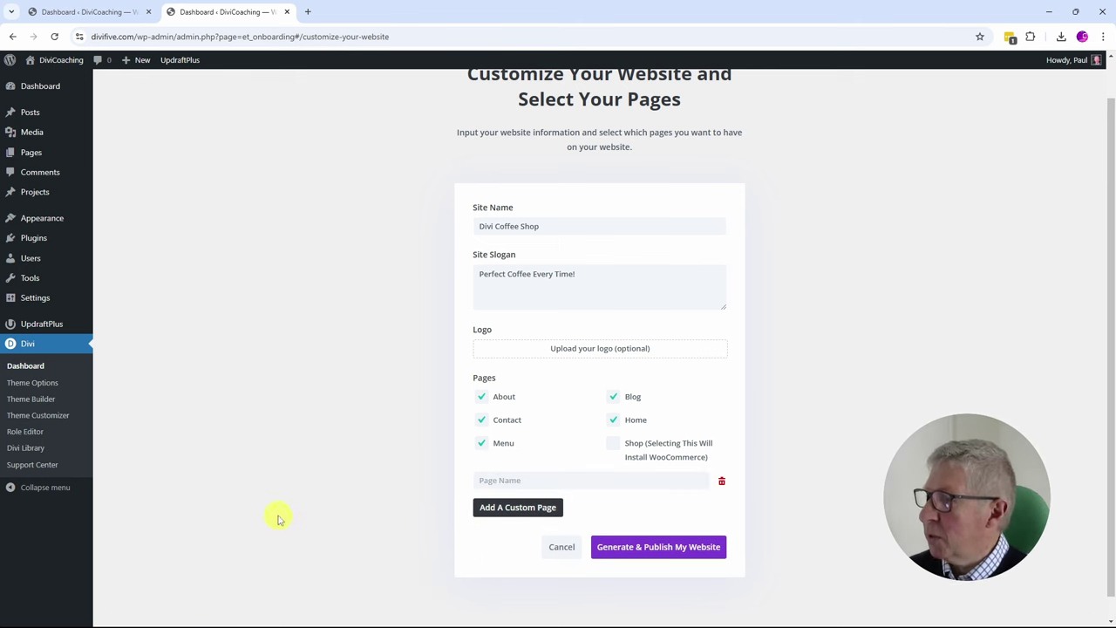
{"action": "left_click", "coordinate": [722, 480]}
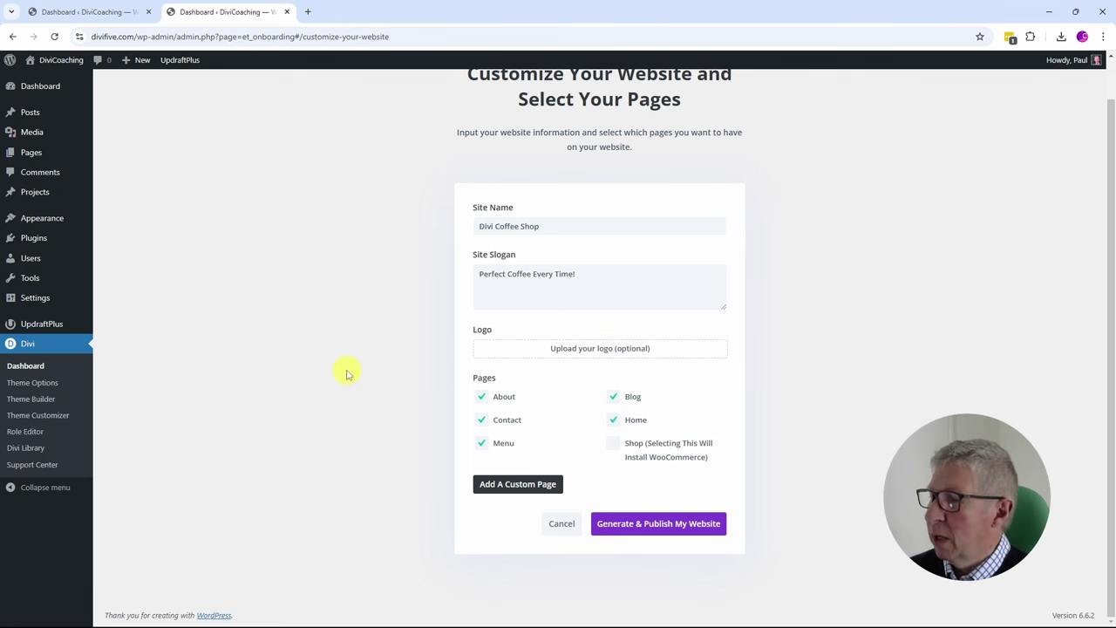
Run Generate & Publish My Website and wait for the Your Site Is Ready! screen
{"action": "left_click", "coordinate": [654, 526]}
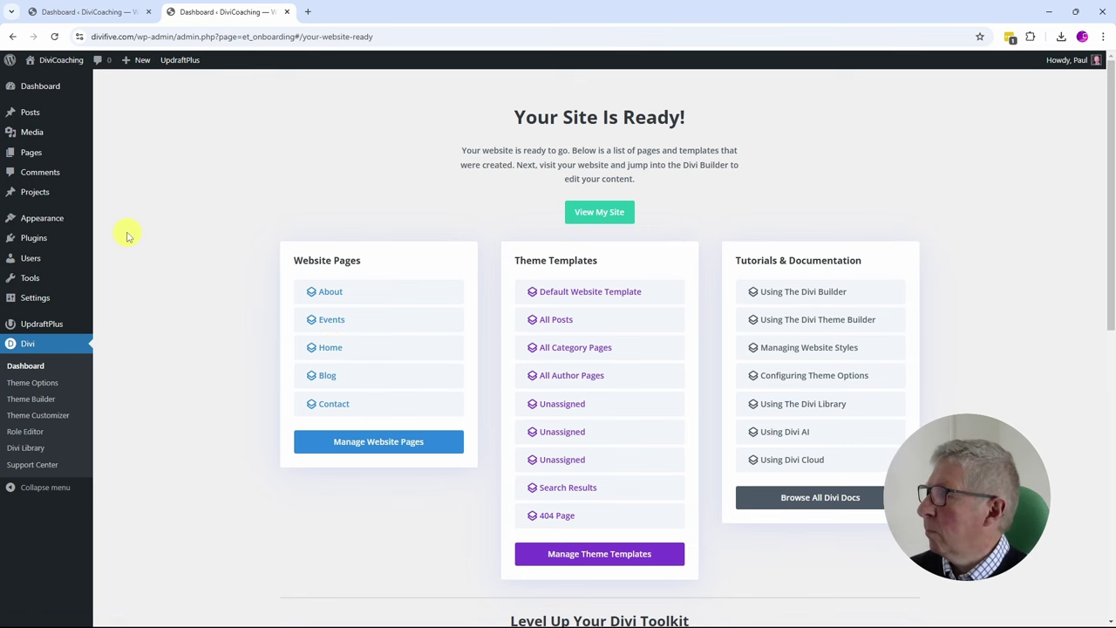
Check the Manage Website Pages list, then close it and the older DiviCoaching tab
{"action": "left_click", "coordinate": [388, 444]}
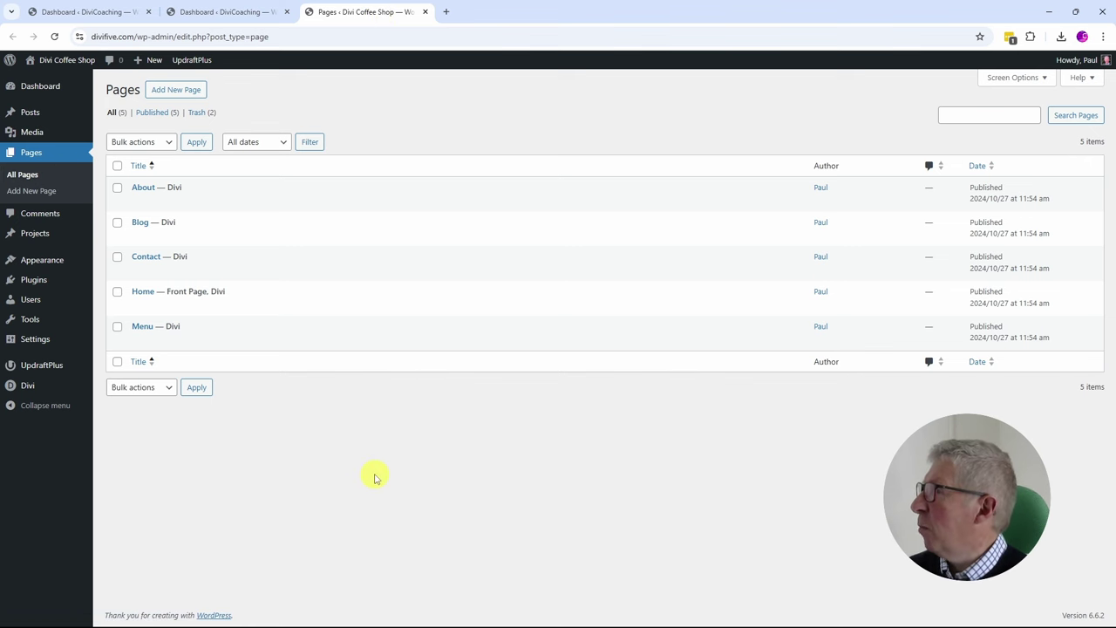
{"action": "left_click", "coordinate": [427, 12]}
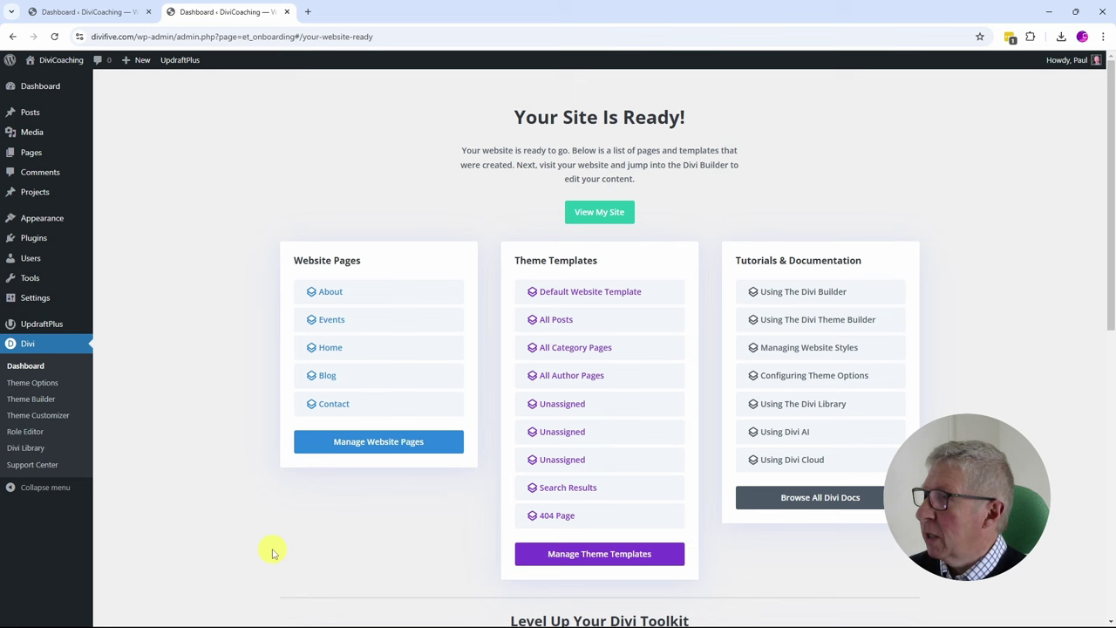
{"action": "left_click", "coordinate": [149, 12]}
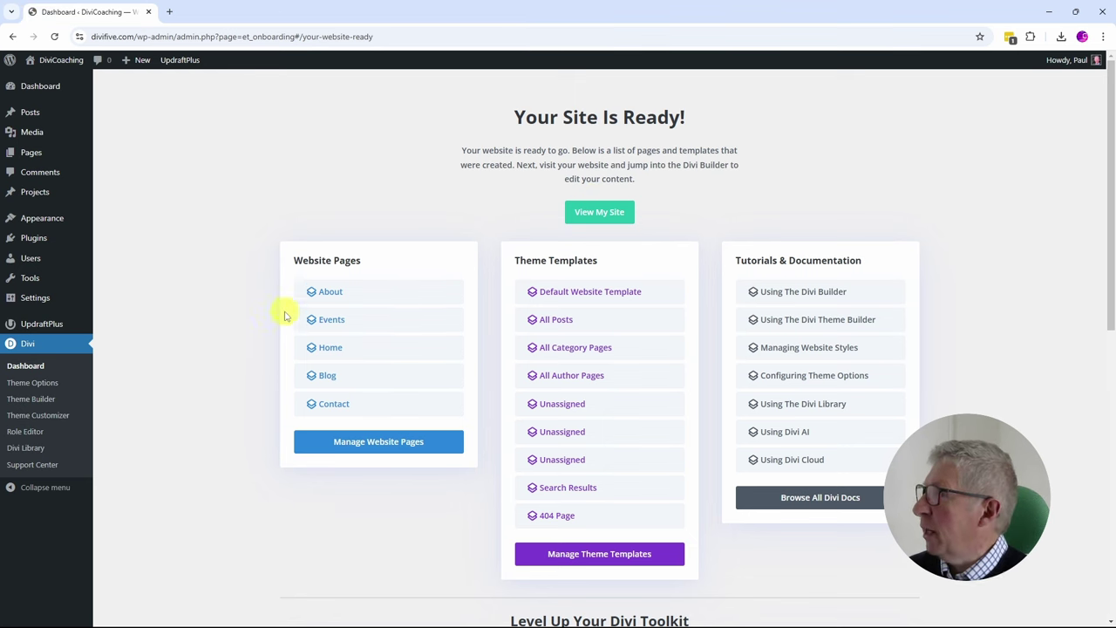
Open the live site via View My Site and scroll through the homepage sections
{"action": "left_click", "coordinate": [599, 214]}
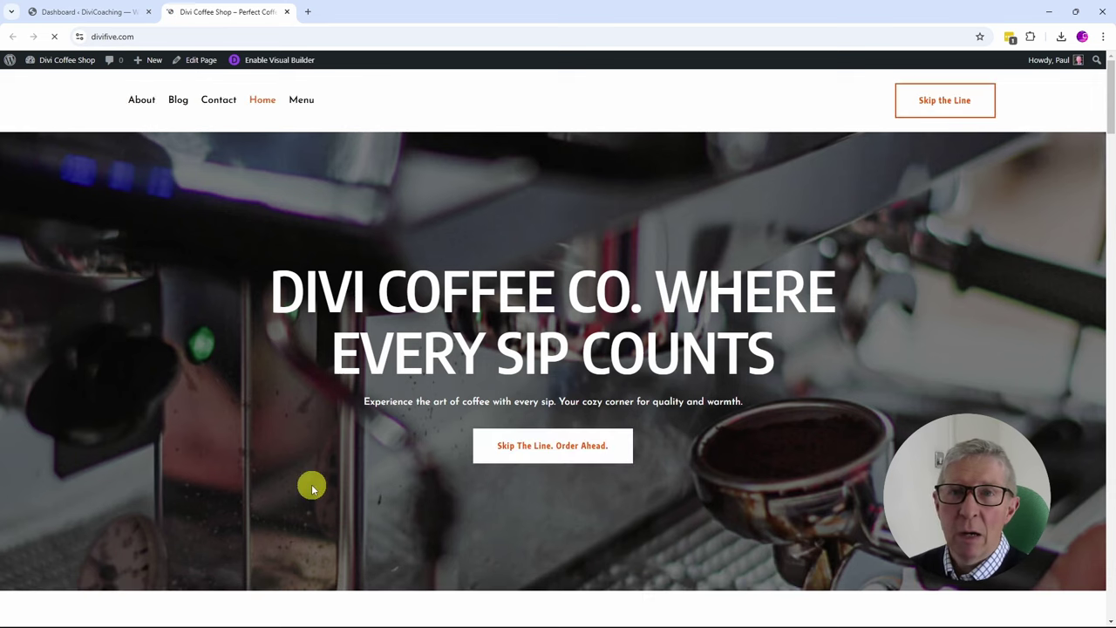
{"action": "scroll", "coordinate": [379, 375], "scroll_direction": "down", "scroll_amount": 5}
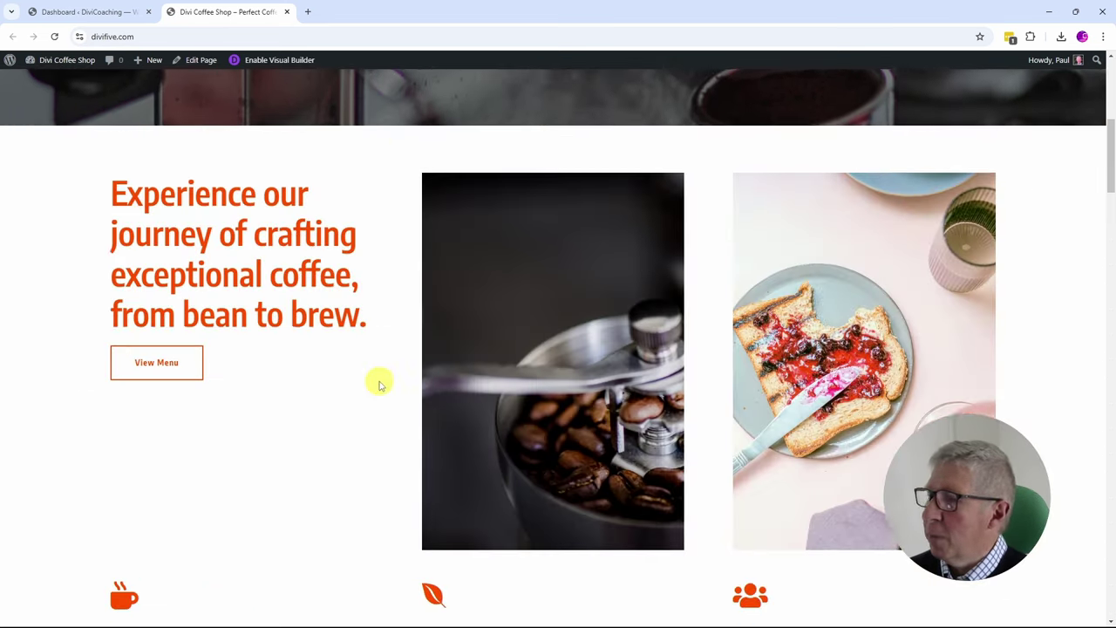
{"action": "scroll", "coordinate": [378, 381], "scroll_direction": "down", "scroll_amount": 5}
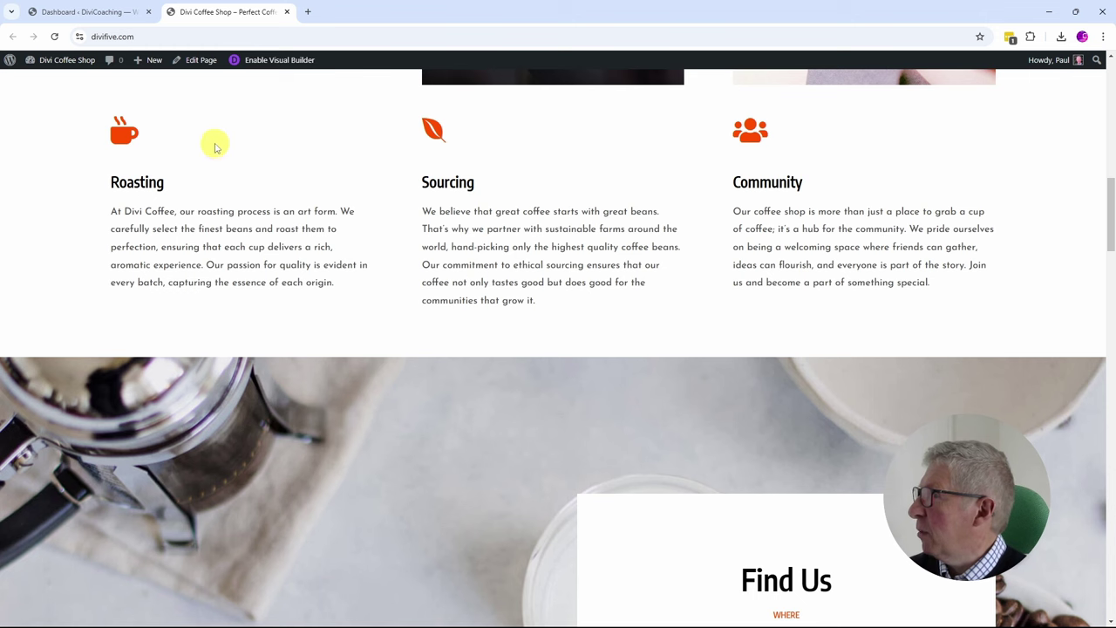
{"action": "scroll", "coordinate": [504, 361], "scroll_direction": "down", "scroll_amount": 1}
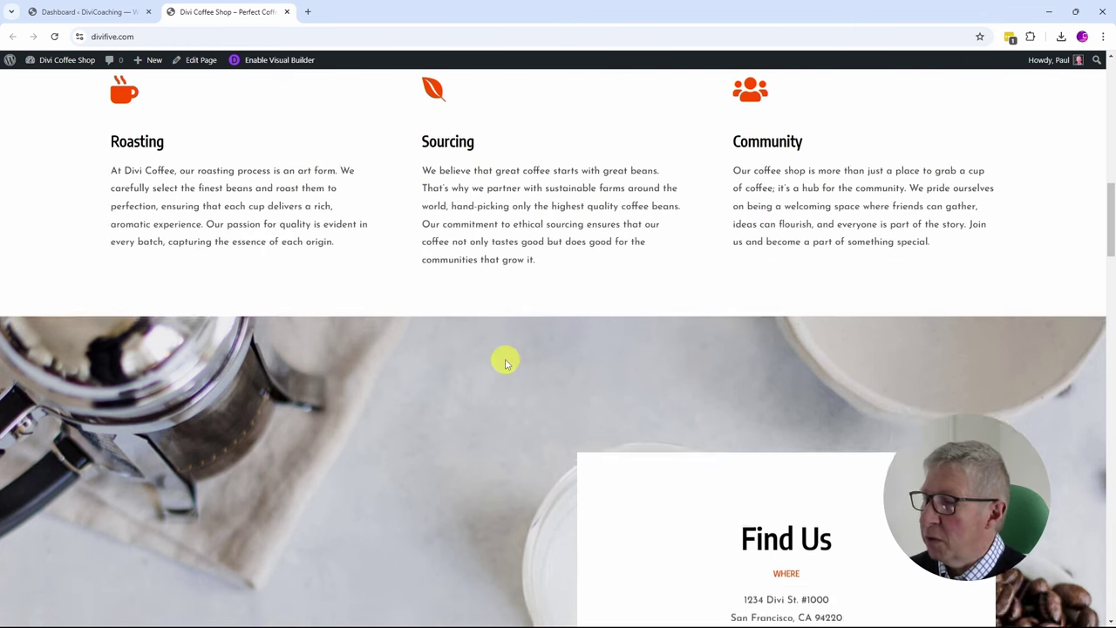
{"action": "scroll", "coordinate": [505, 361], "scroll_direction": "down", "scroll_amount": 5}
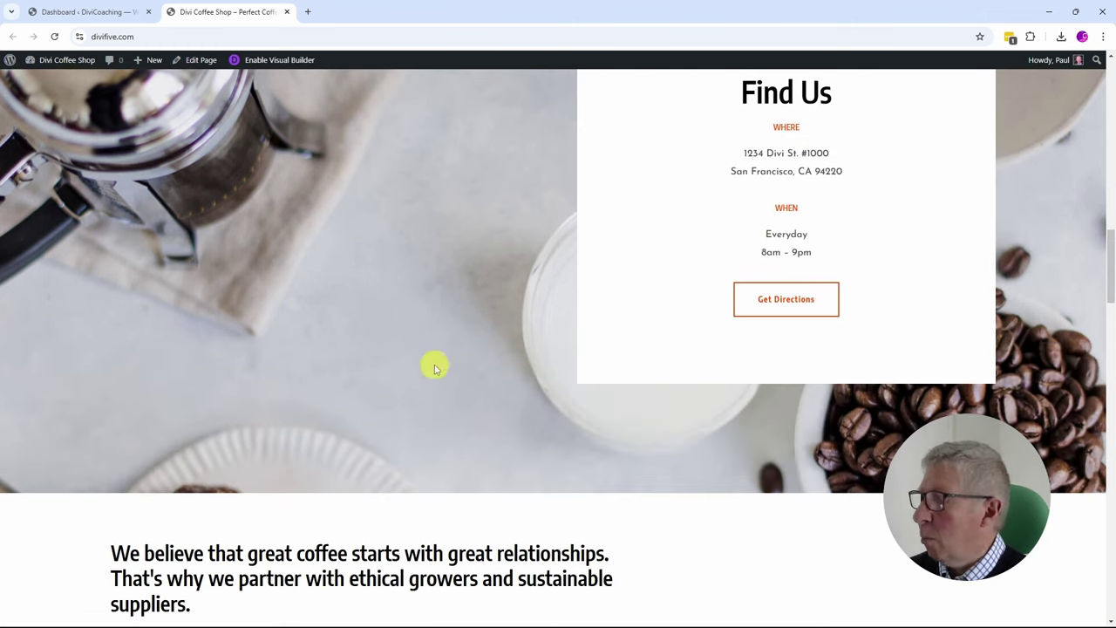
{"action": "scroll", "coordinate": [434, 367], "scroll_direction": "down", "scroll_amount": 7}
{"action": "scroll", "coordinate": [451, 398], "scroll_direction": "up", "scroll_amount": 6}
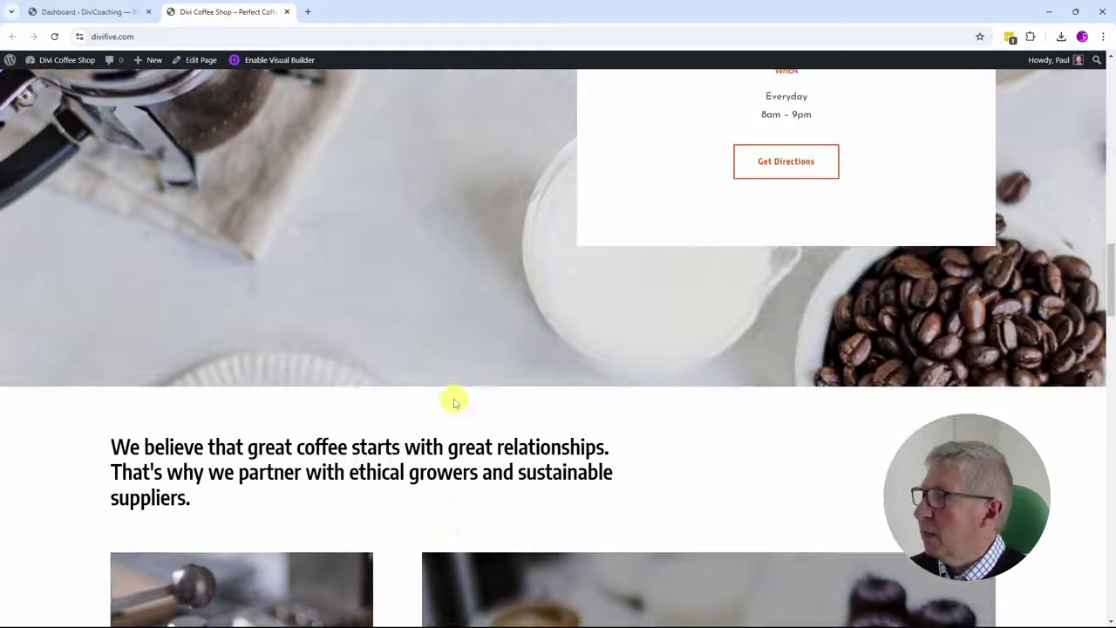
{"action": "scroll", "coordinate": [453, 401], "scroll_direction": "up", "scroll_amount": 5}
{"action": "scroll", "coordinate": [453, 401], "scroll_direction": "down", "scroll_amount": 7}
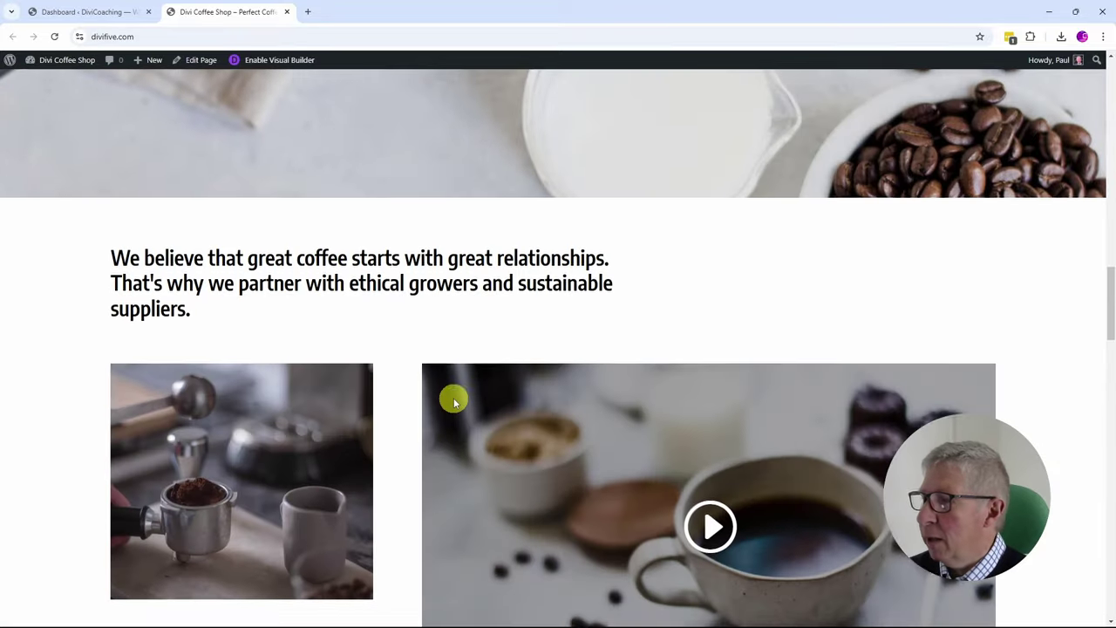
{"action": "scroll", "coordinate": [453, 401], "scroll_direction": "down", "scroll_amount": 3}
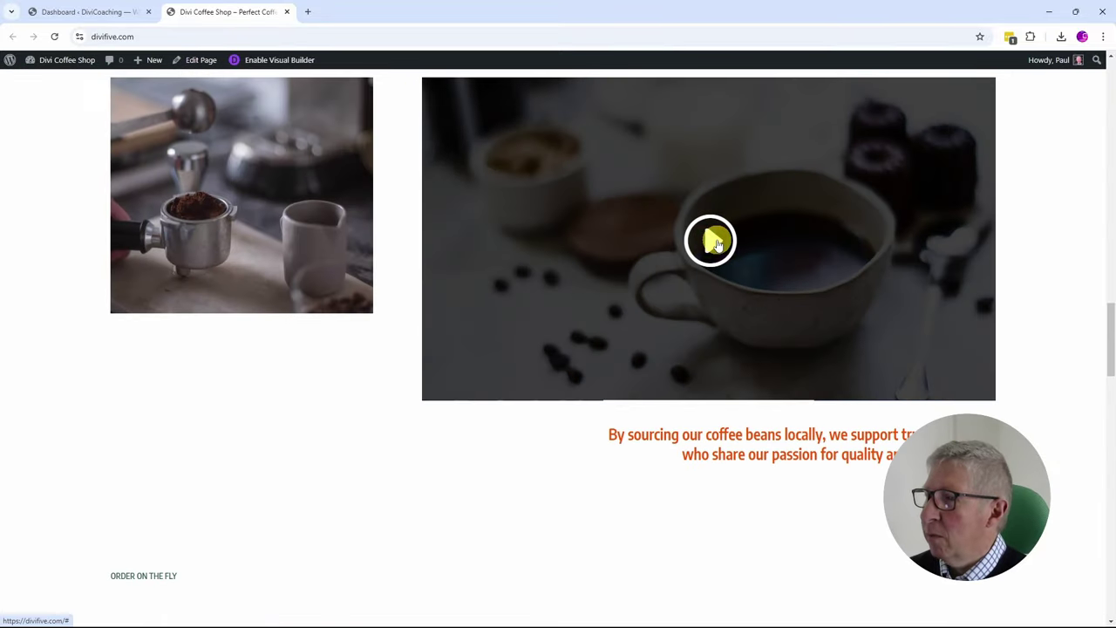
Play and pause the embedded Divi AI video, then return to the top of the homepage
{"action": "left_click", "coordinate": [713, 242]}
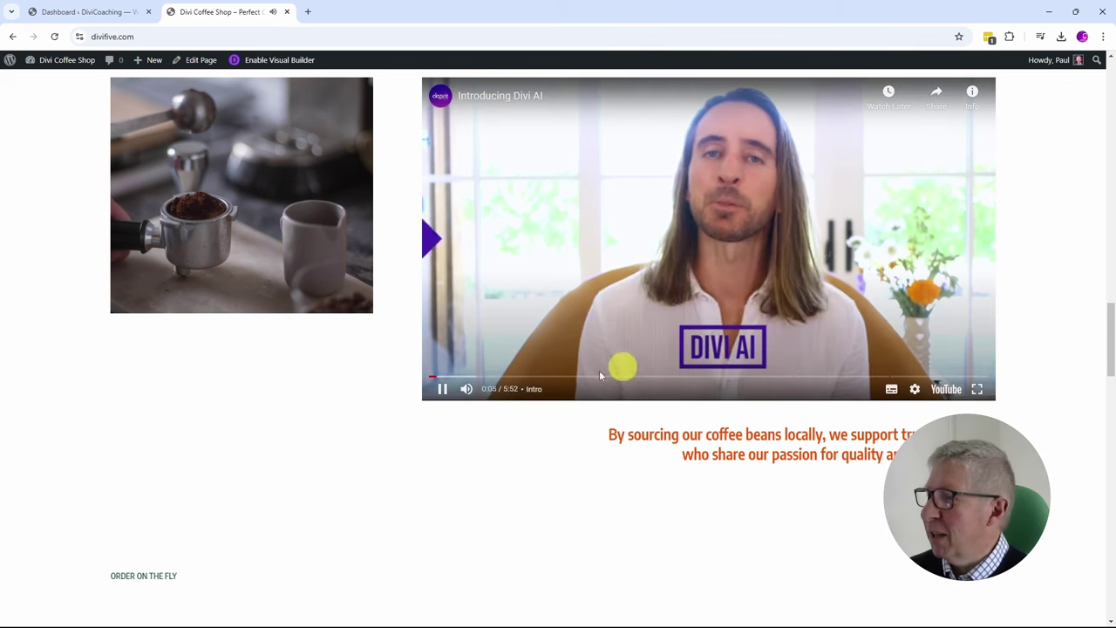
{"action": "left_click", "coordinate": [442, 389]}
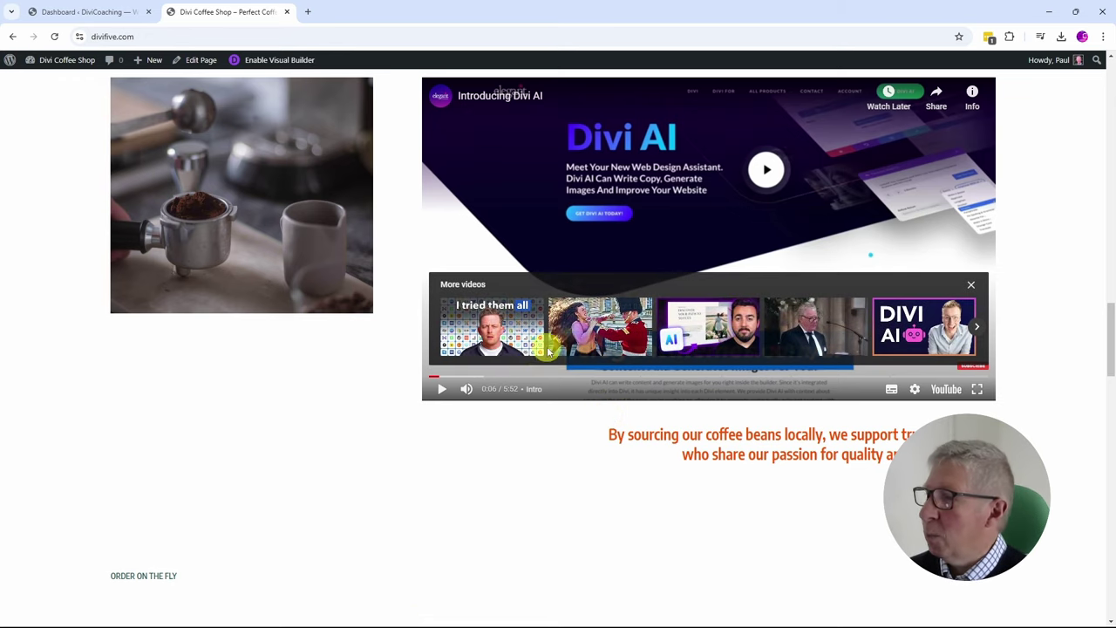
{"action": "scroll", "coordinate": [549, 357], "scroll_direction": "up", "scroll_amount": 10}
{"action": "scroll", "coordinate": [553, 353], "scroll_direction": "up", "scroll_amount": 15}
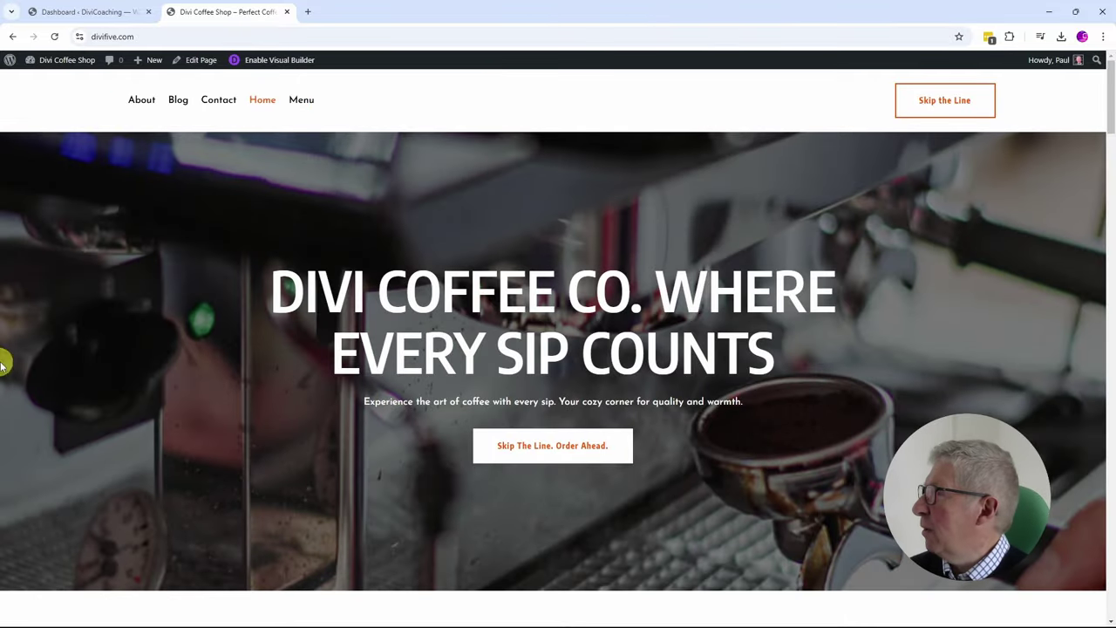
{"action": "mouse_move", "coordinate": [52, 63]}
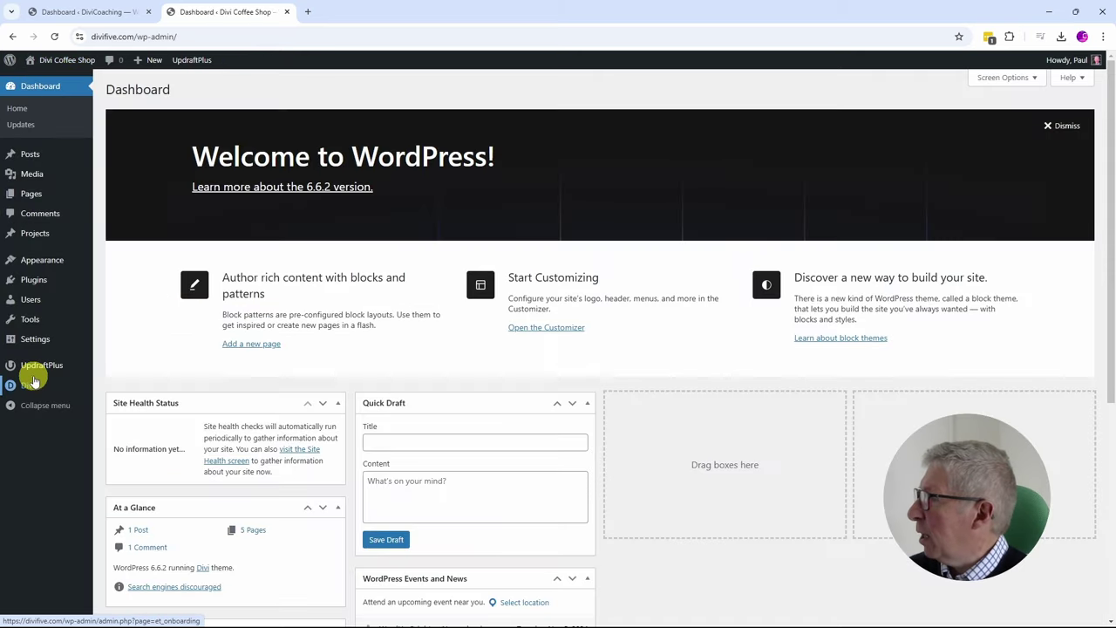
Open Divi > Theme Builder and look over the Default Website Template, All Posts and other templates
{"action": "mouse_move", "coordinate": [39, 394]}
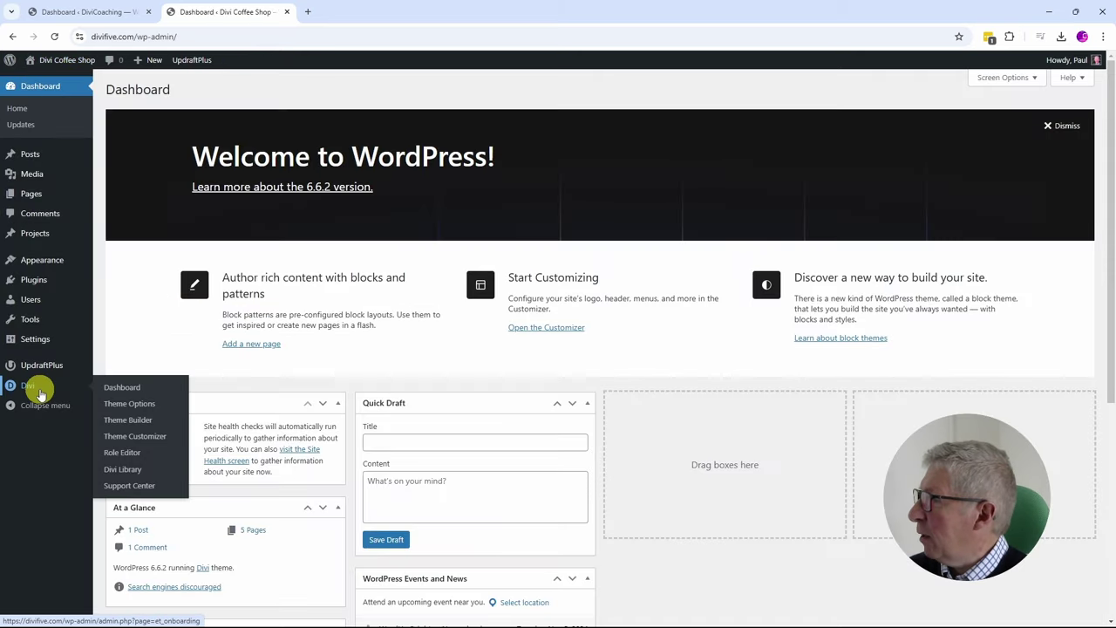
{"action": "left_click", "coordinate": [128, 422]}
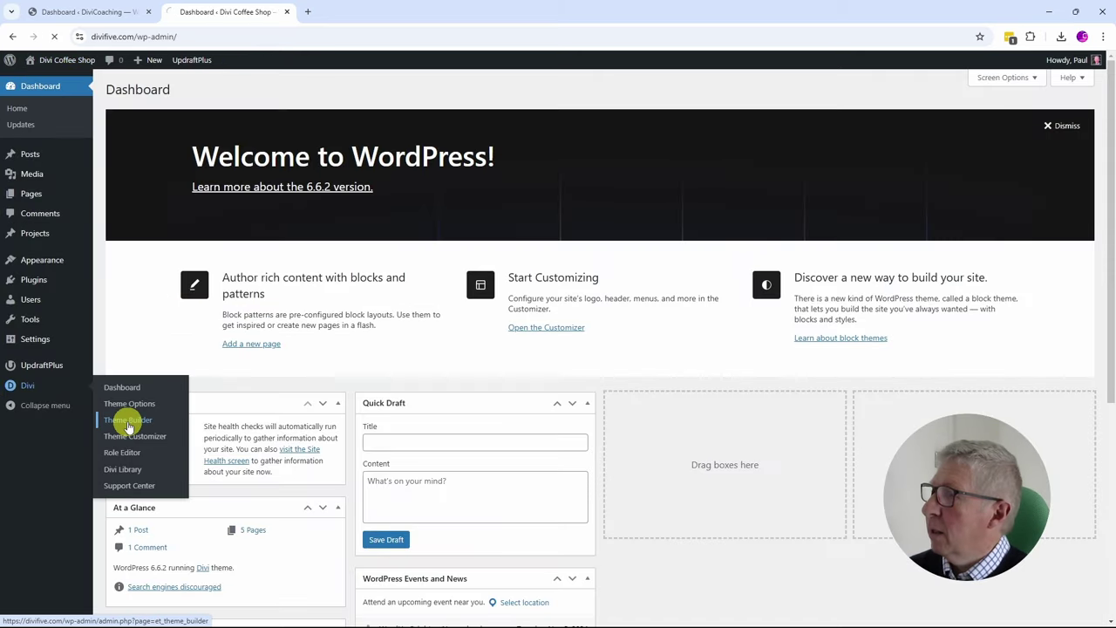
{"action": "scroll", "coordinate": [698, 518], "scroll_direction": "down", "scroll_amount": 2}
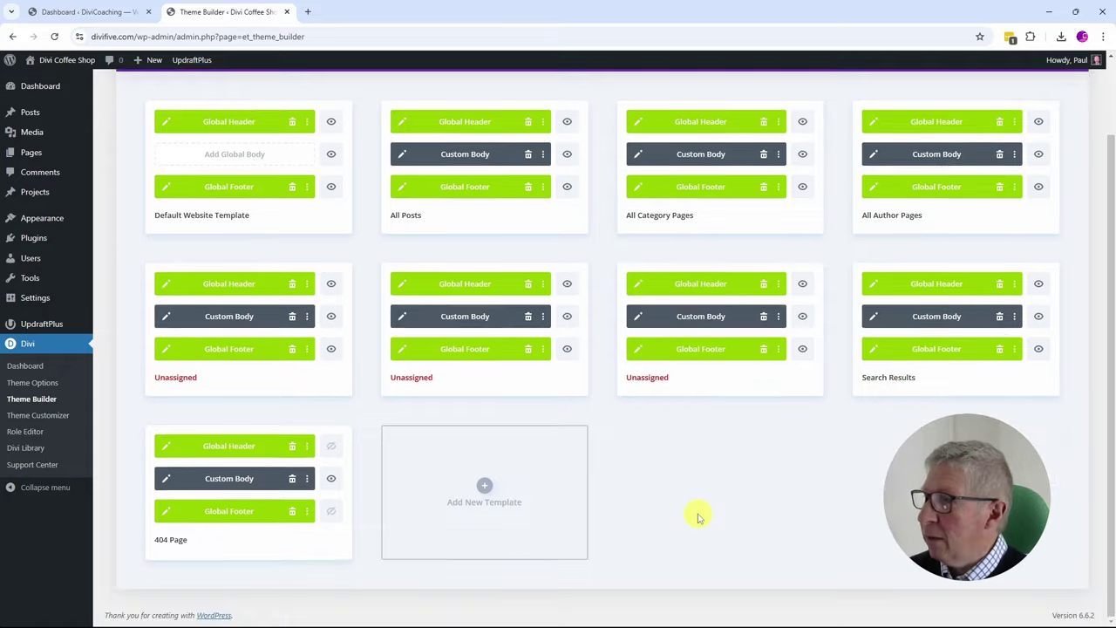
{"action": "scroll", "coordinate": [700, 532], "scroll_direction": "up", "scroll_amount": 2}
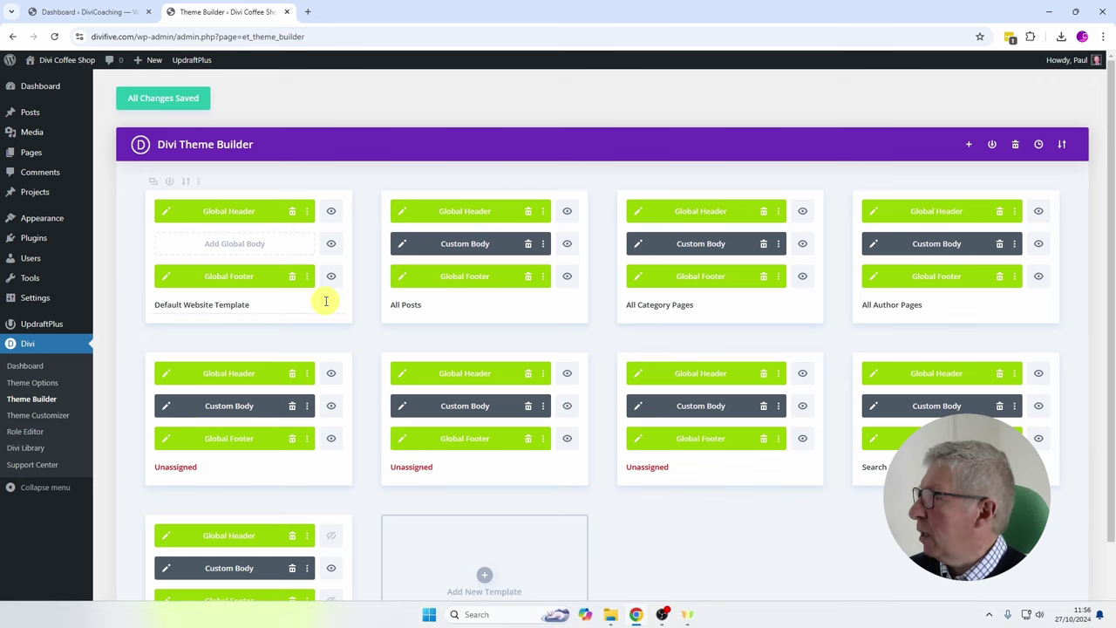
Open the Global Header layout and inspect the menu and Skip the Line button settings
{"action": "left_click", "coordinate": [170, 214]}
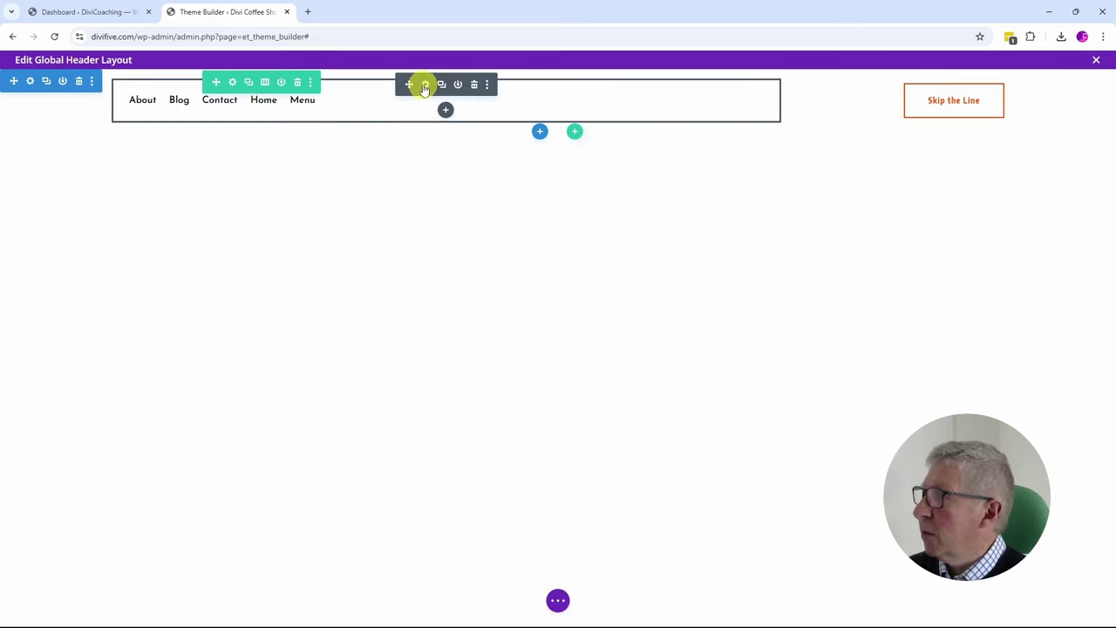
{"action": "left_click", "coordinate": [425, 85]}
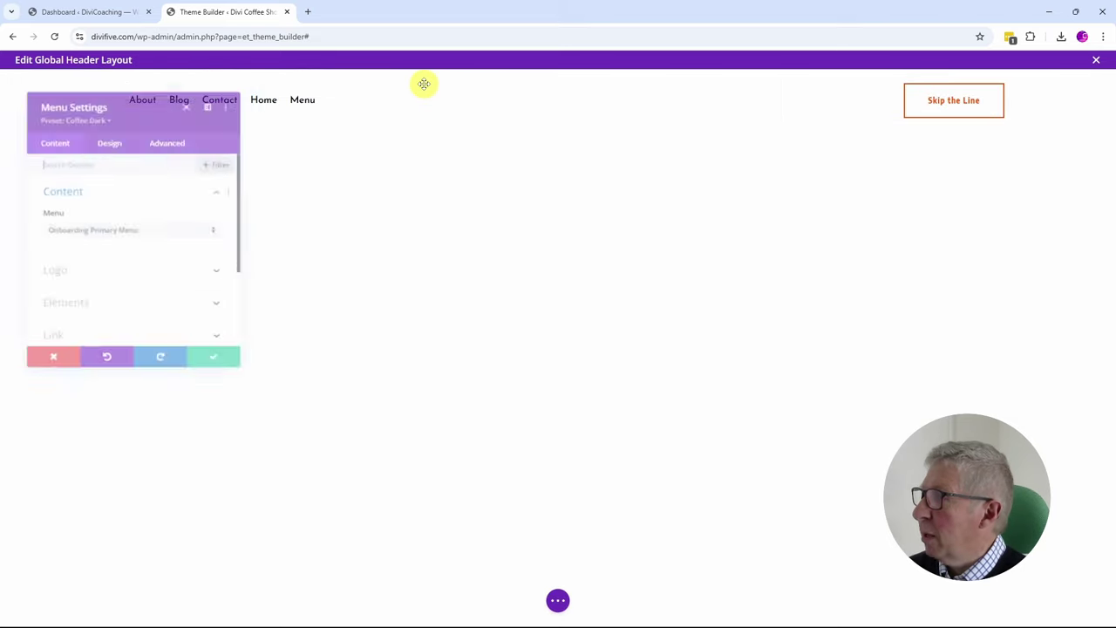
{"action": "left_click", "coordinate": [56, 370]}
{"action": "left_click", "coordinate": [872, 90]}
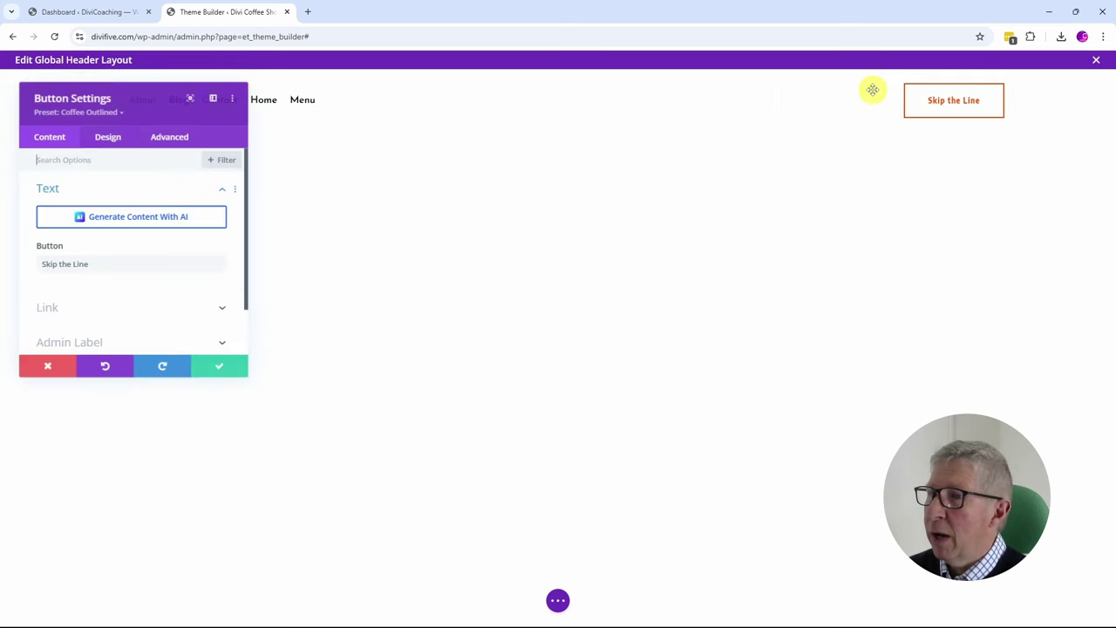
{"action": "left_click", "coordinate": [44, 366]}
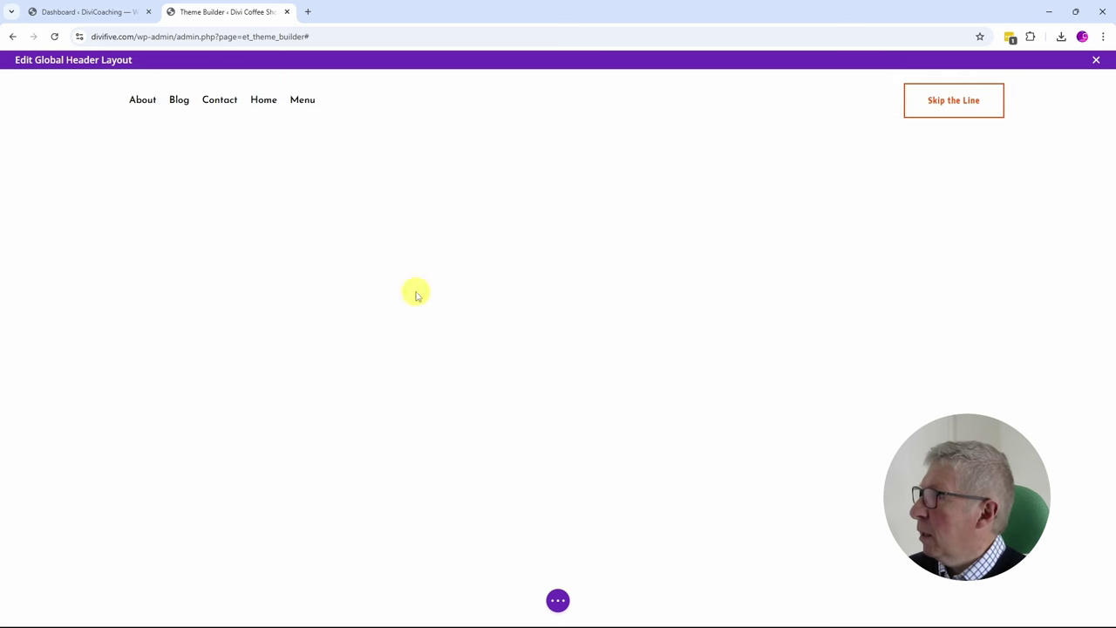
Preview the header at tablet, phone and desktop widths, then exit discarding changes
{"action": "left_click", "coordinate": [558, 600]}
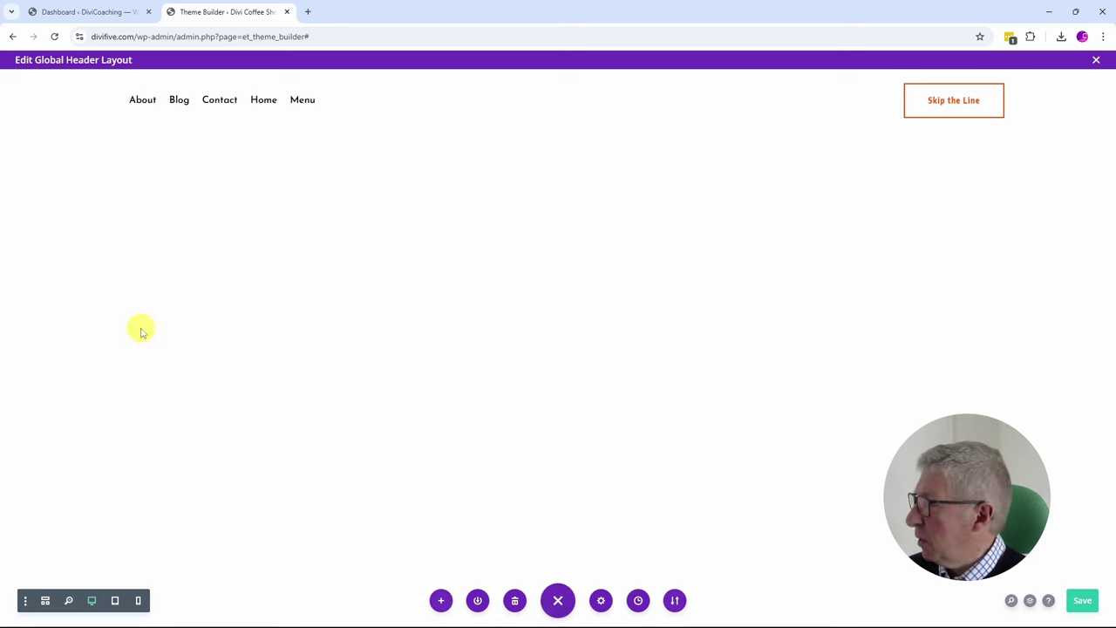
{"action": "left_click", "coordinate": [115, 600]}
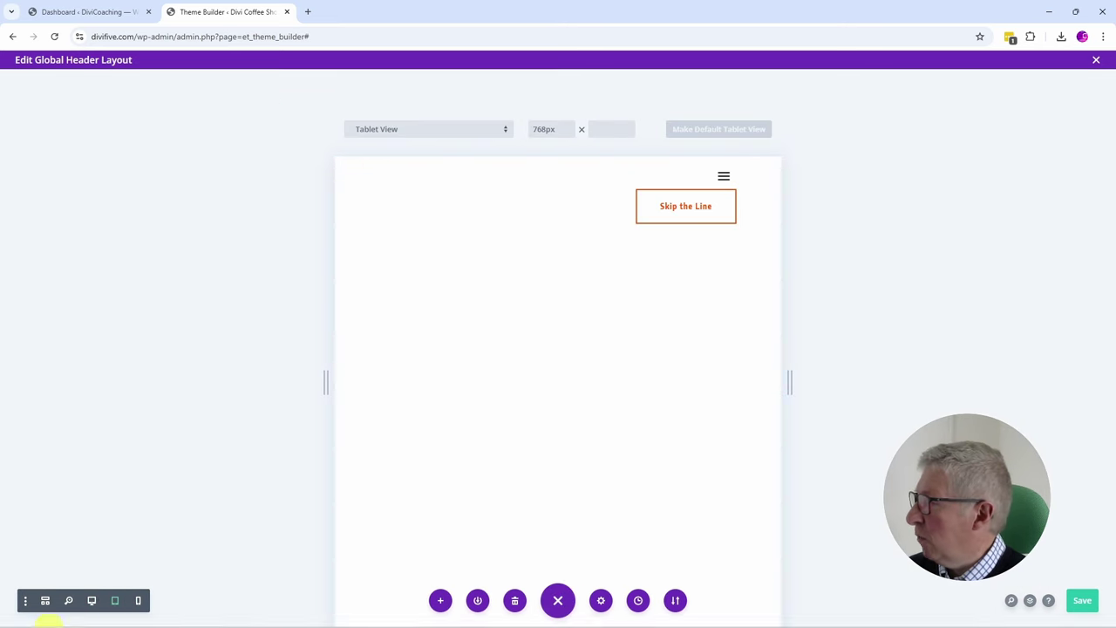
{"action": "left_click", "coordinate": [139, 600]}
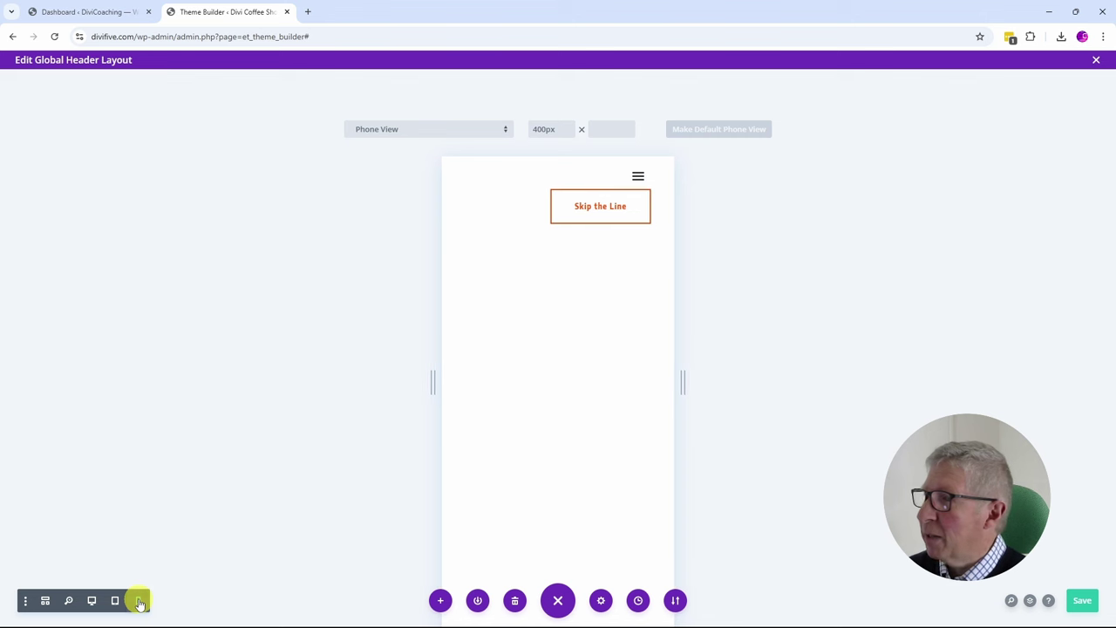
{"action": "left_click", "coordinate": [91, 599]}
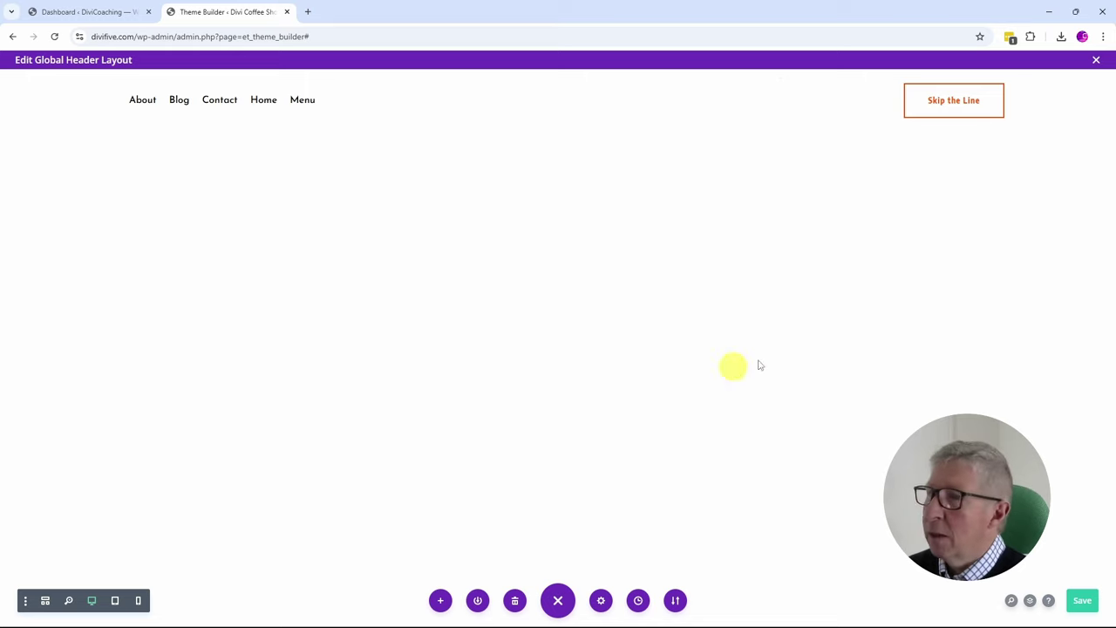
{"action": "left_click", "coordinate": [1098, 60]}
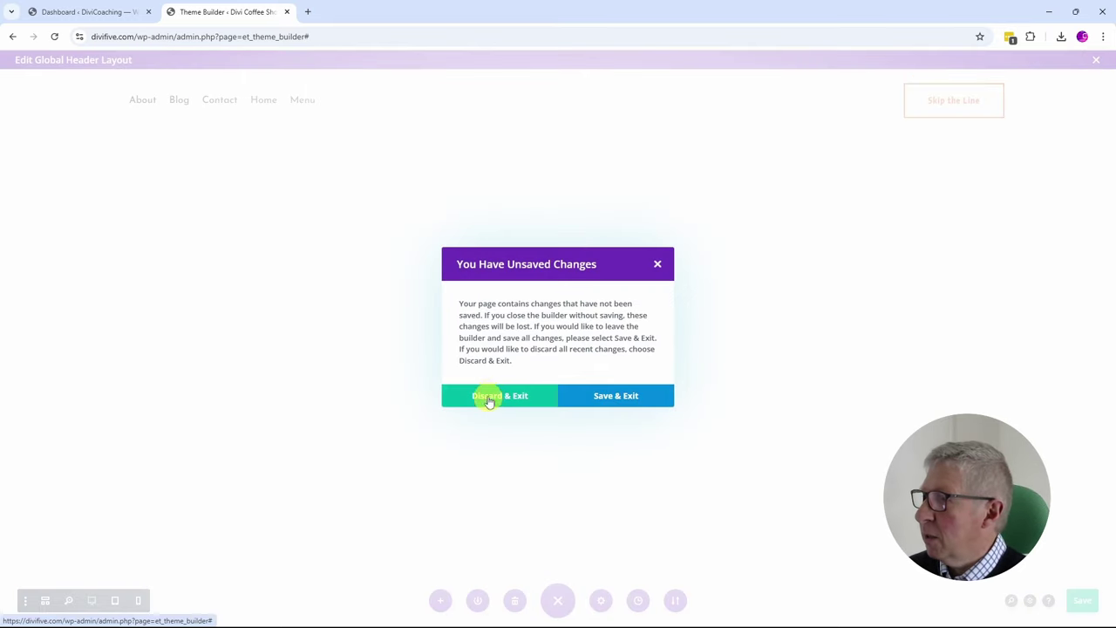
{"action": "left_click", "coordinate": [490, 399]}
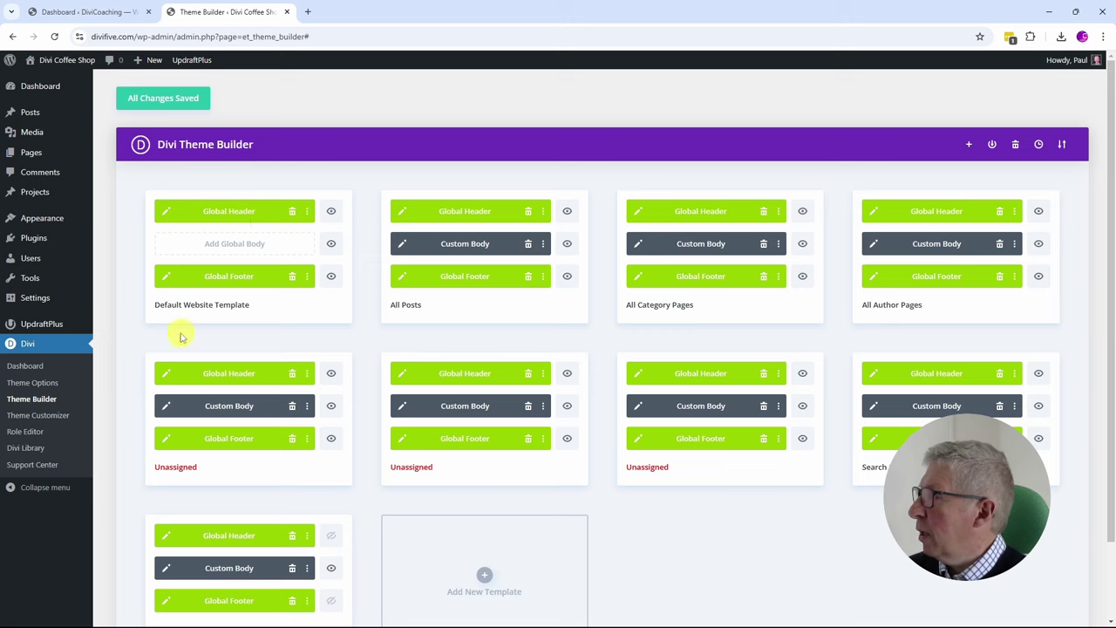
Edit the Default Website Template's Global Footer and open its orange section's settings
{"action": "left_click", "coordinate": [168, 279]}
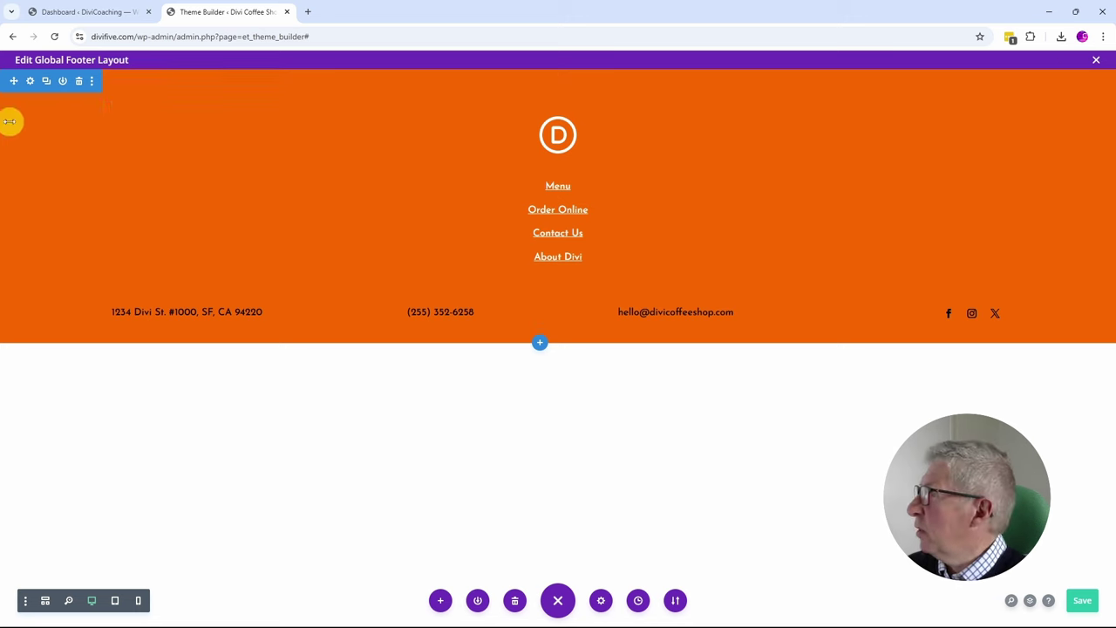
{"action": "left_click", "coordinate": [29, 80]}
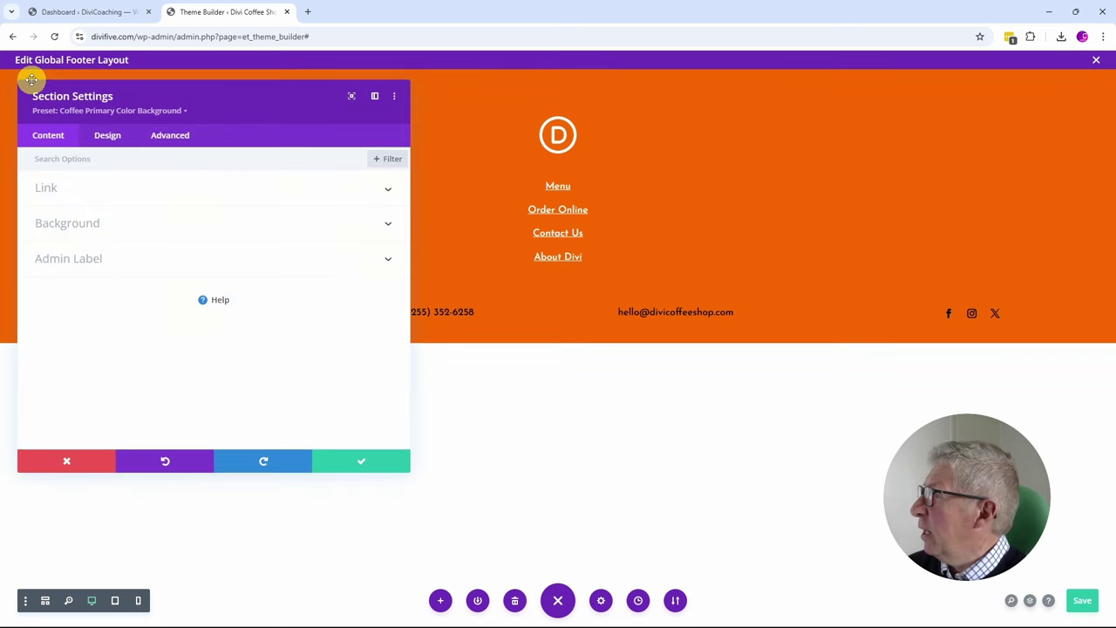
Change the global Primary Color swatch in the footer section's background to a light cyan
{"action": "left_click", "coordinate": [80, 226]}
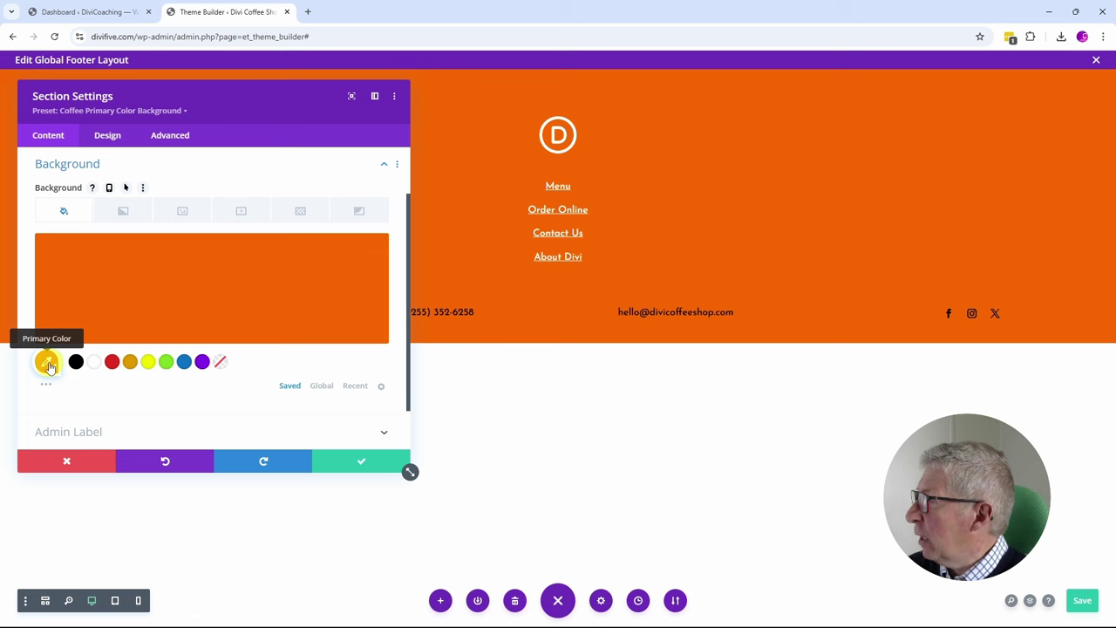
{"action": "left_click", "coordinate": [320, 384]}
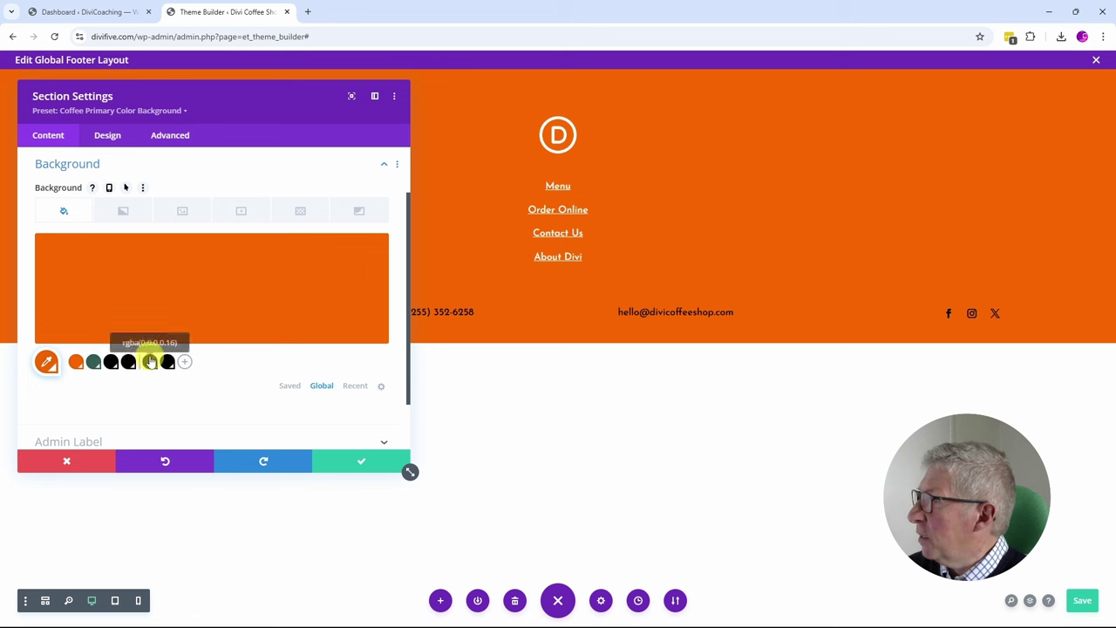
{"action": "left_click", "coordinate": [47, 363]}
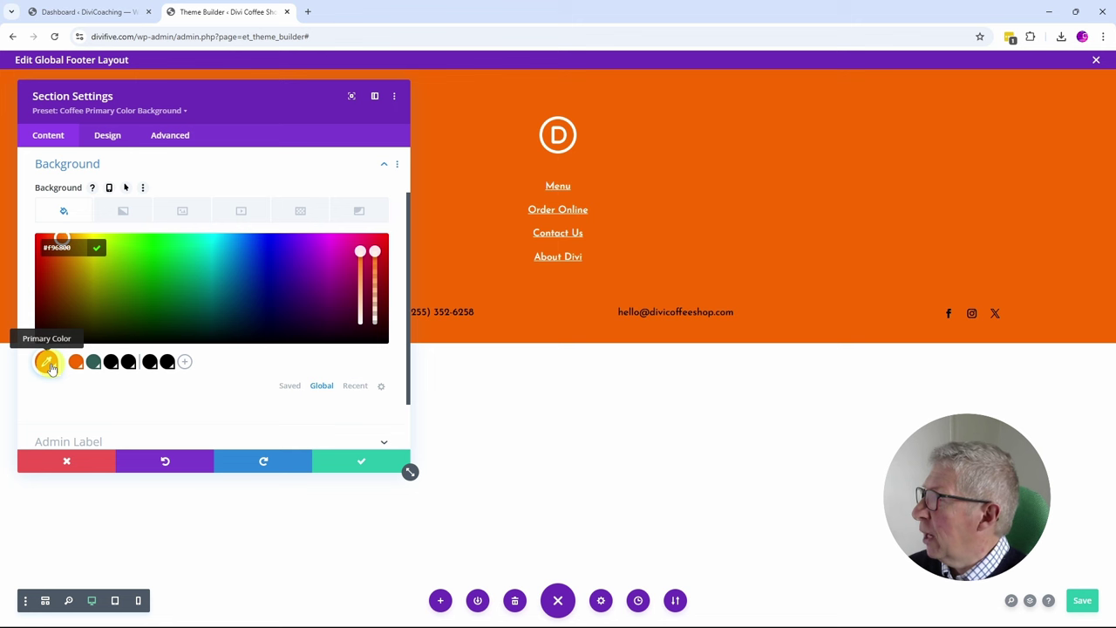
{"action": "left_click", "coordinate": [239, 254]}
{"action": "left_click_drag", "start_coordinate": [250, 245], "coordinate": [223, 242]}
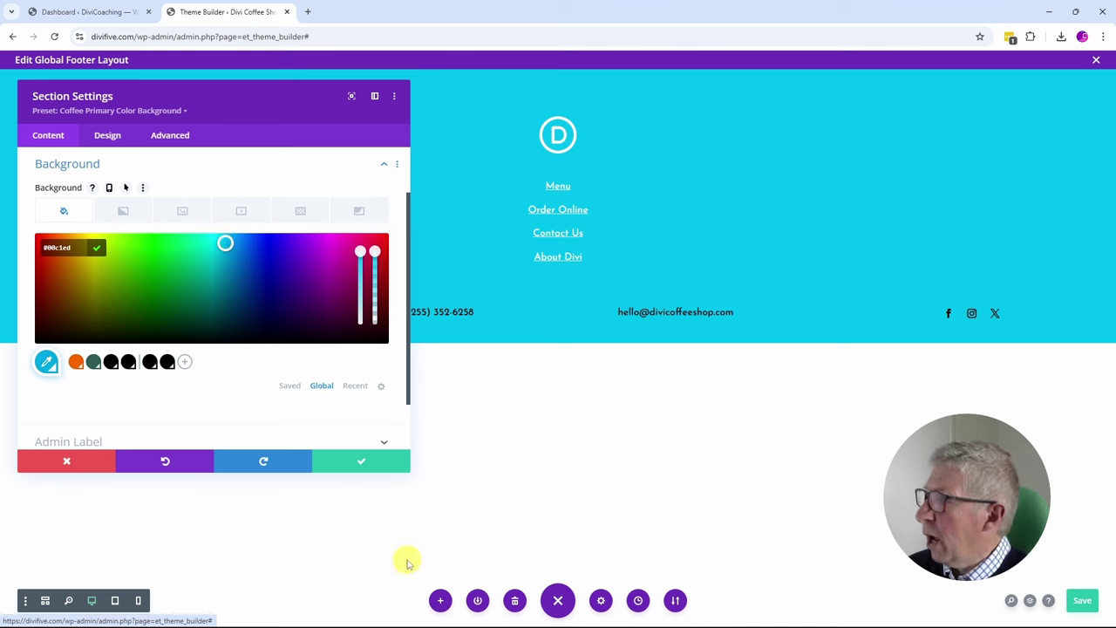
Apply the cyan primary colour site-wide and save the Global Footer
{"action": "left_click", "coordinate": [358, 462]}
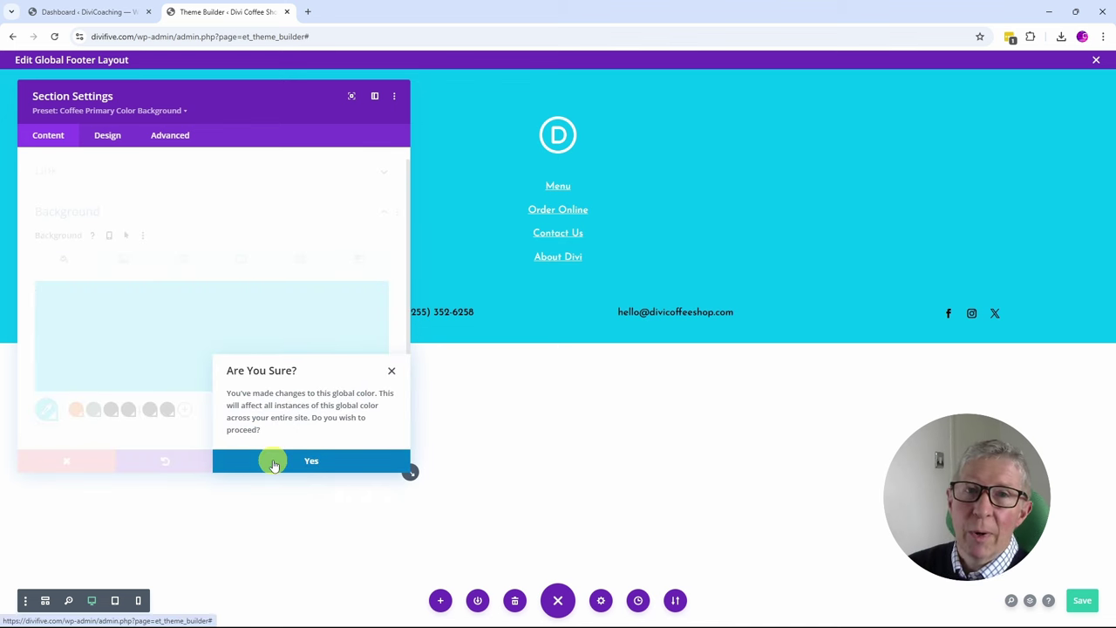
{"action": "left_click", "coordinate": [314, 464]}
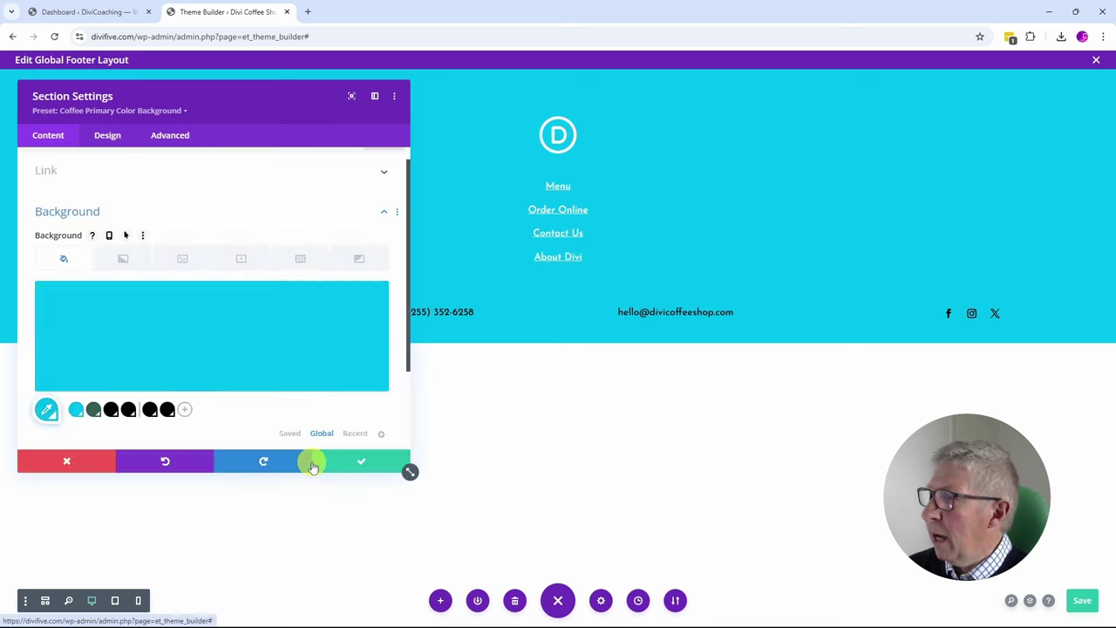
{"action": "left_click", "coordinate": [357, 462]}
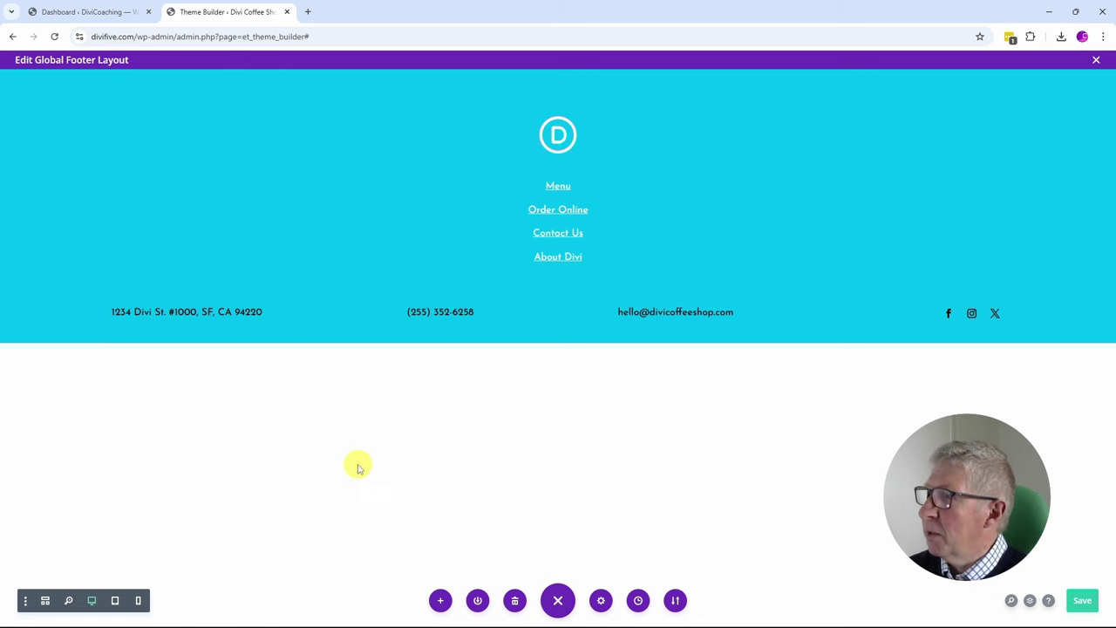
{"action": "left_click", "coordinate": [1096, 60]}
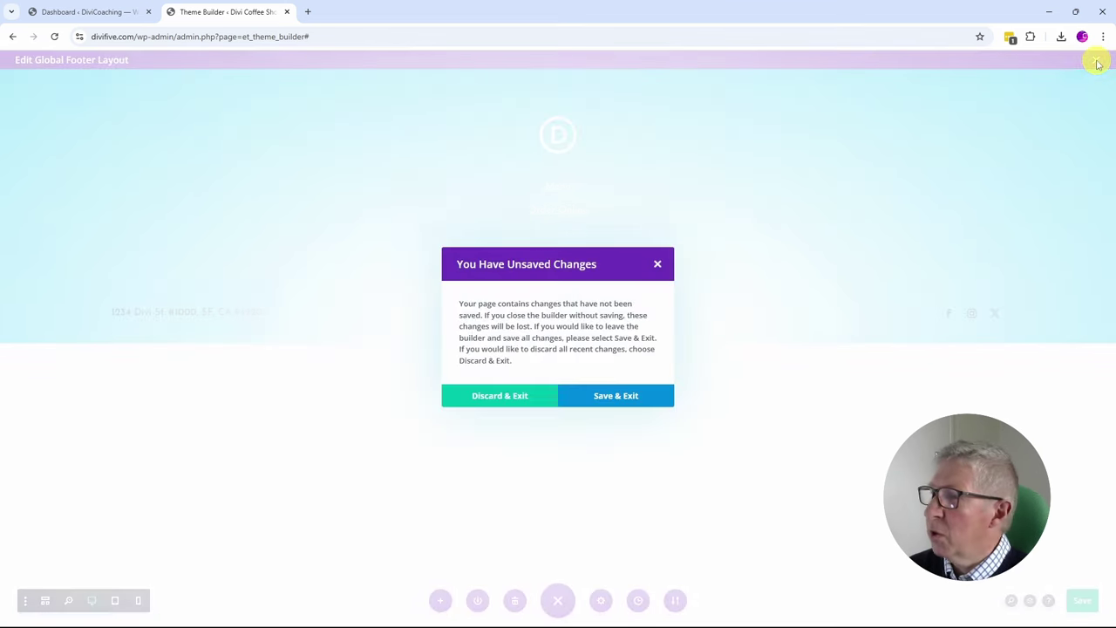
{"action": "left_click", "coordinate": [601, 399]}
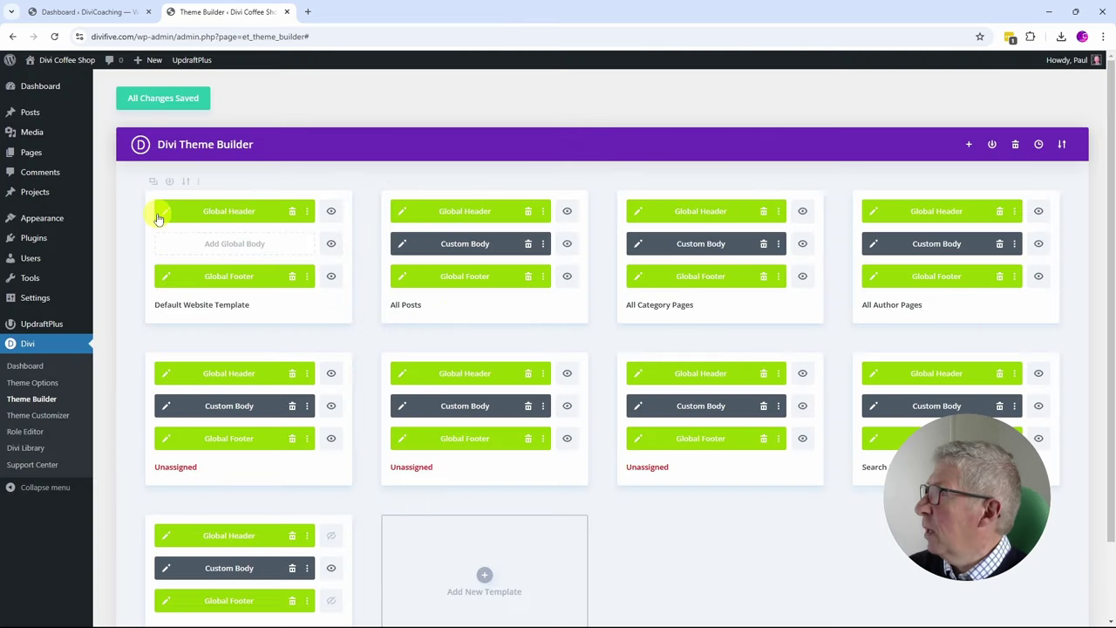
Visit the live coffee shop homepage and scroll through it to check the cyan accents
{"action": "mouse_move", "coordinate": [48, 66]}
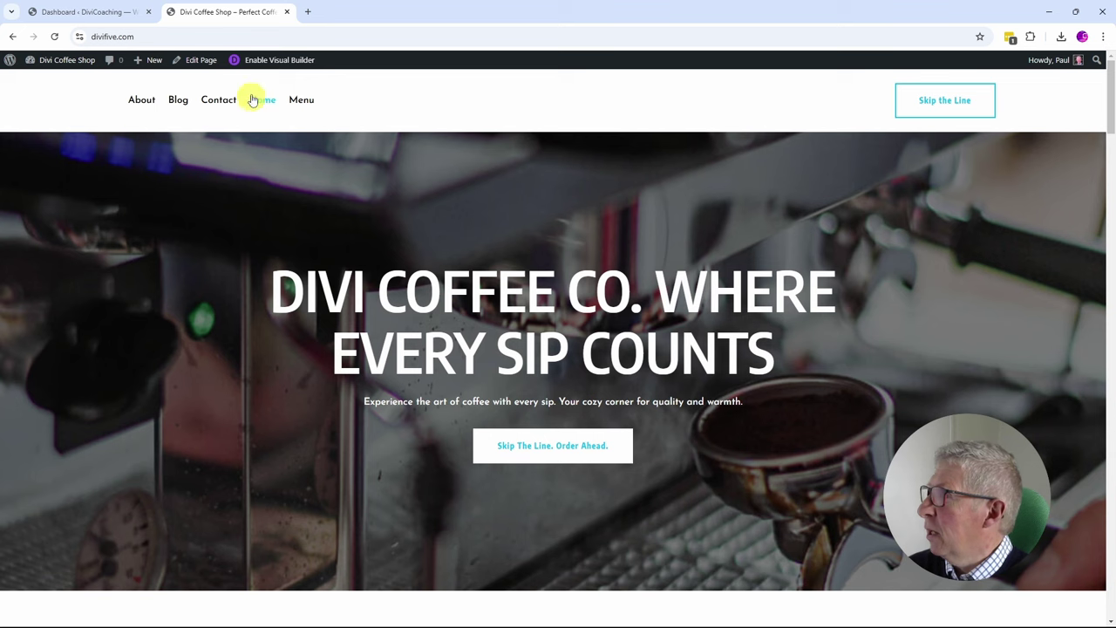
{"action": "scroll", "coordinate": [241, 393], "scroll_direction": "down", "scroll_amount": 2}
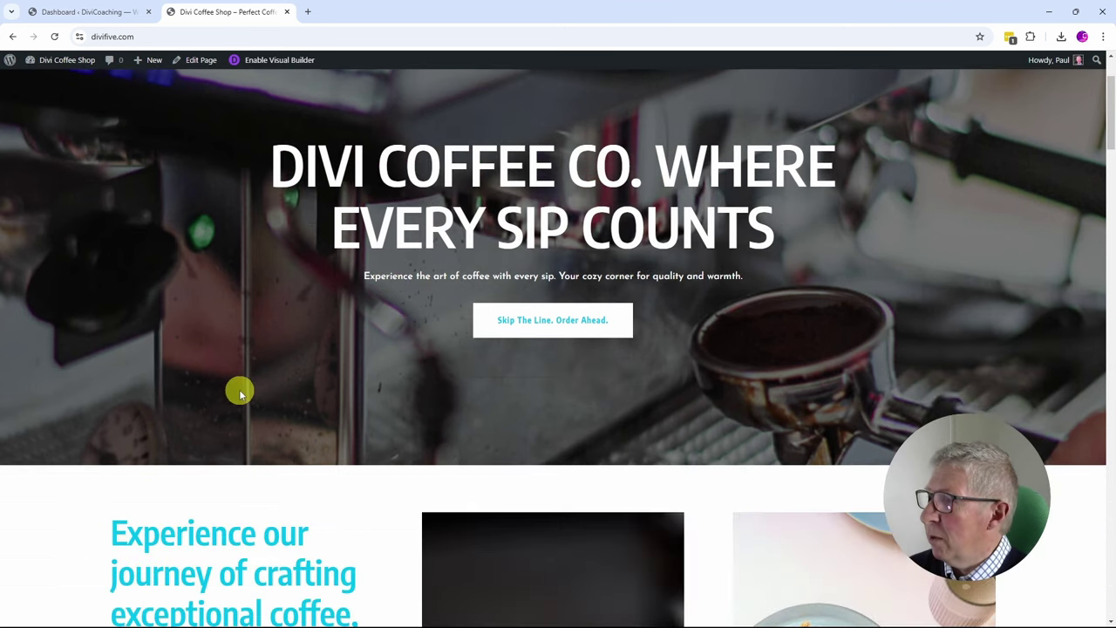
{"action": "scroll", "coordinate": [240, 393], "scroll_direction": "down", "scroll_amount": 2}
{"action": "scroll", "coordinate": [323, 463], "scroll_direction": "down", "scroll_amount": 2}
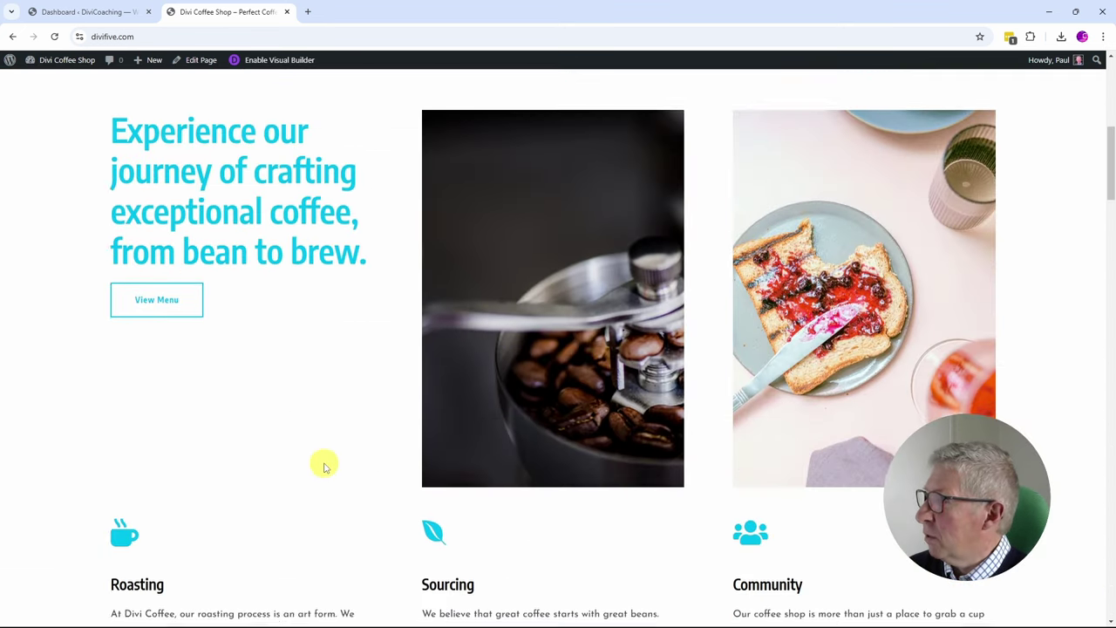
{"action": "scroll", "coordinate": [324, 466], "scroll_direction": "down", "scroll_amount": 4}
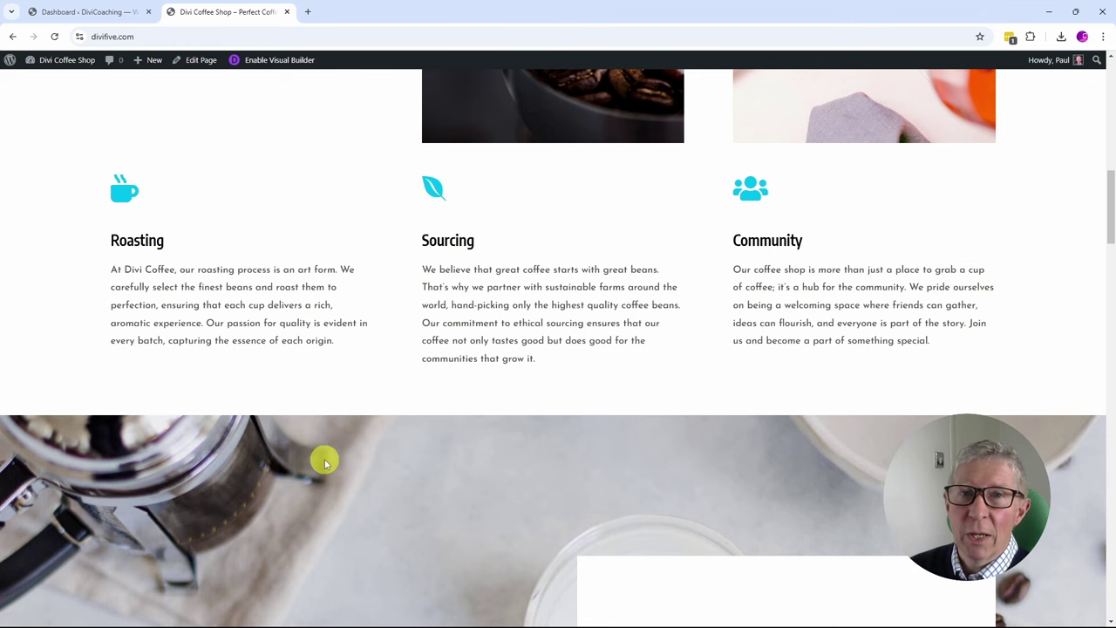
{"action": "scroll", "coordinate": [319, 461], "scroll_direction": "down", "scroll_amount": 12}
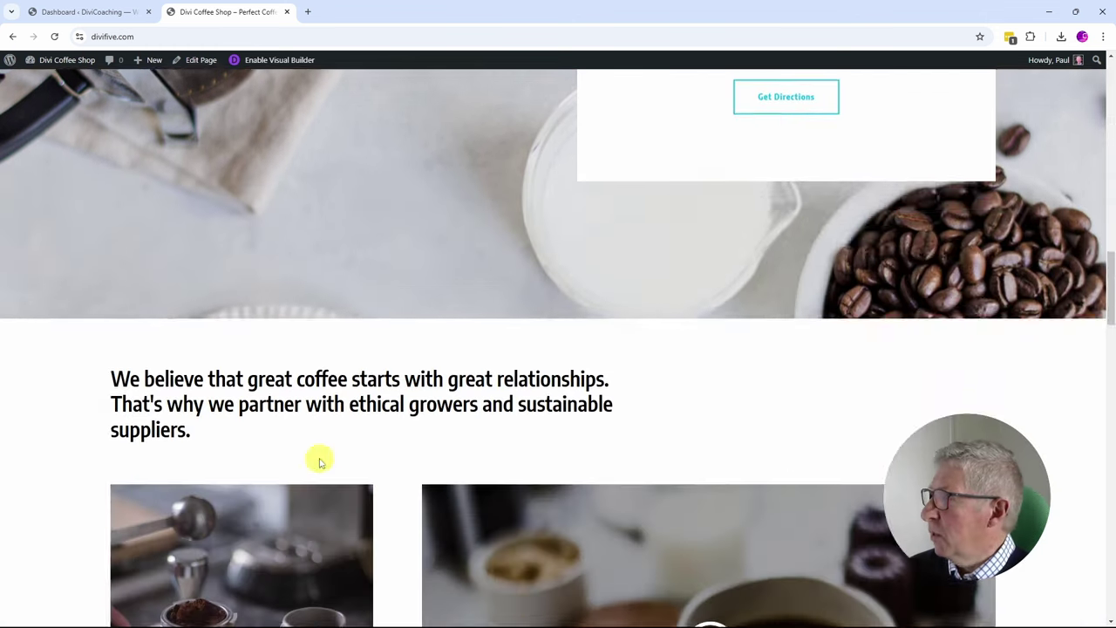
{"action": "scroll", "coordinate": [319, 462], "scroll_direction": "down", "scroll_amount": 1}
{"action": "scroll", "coordinate": [319, 461], "scroll_direction": "up", "scroll_amount": 4}
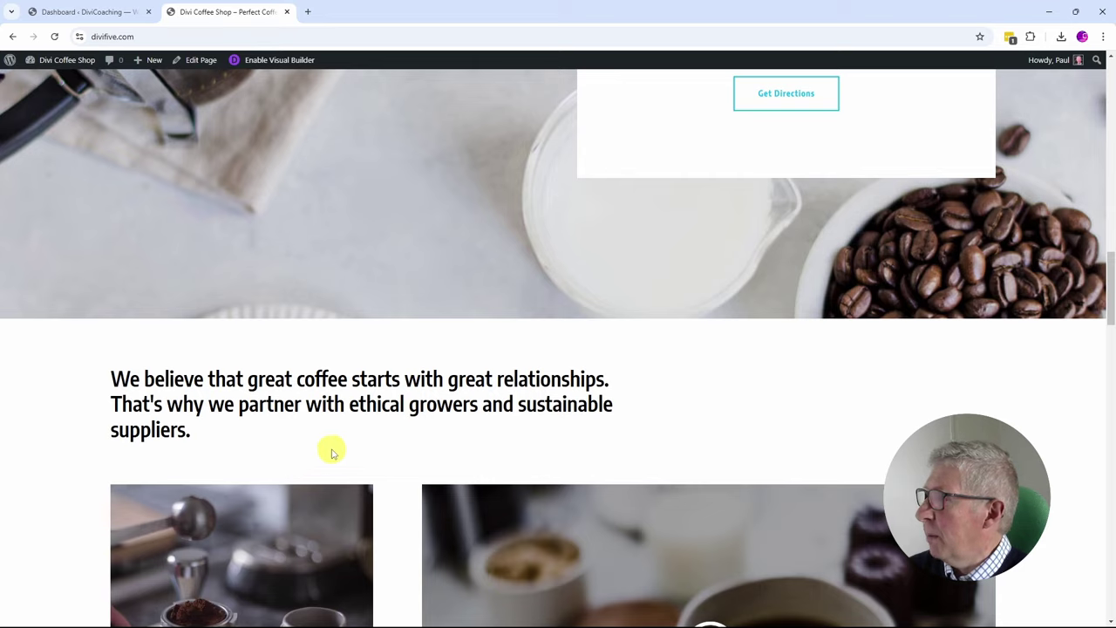
{"action": "scroll", "coordinate": [332, 448], "scroll_direction": "up", "scroll_amount": 4}
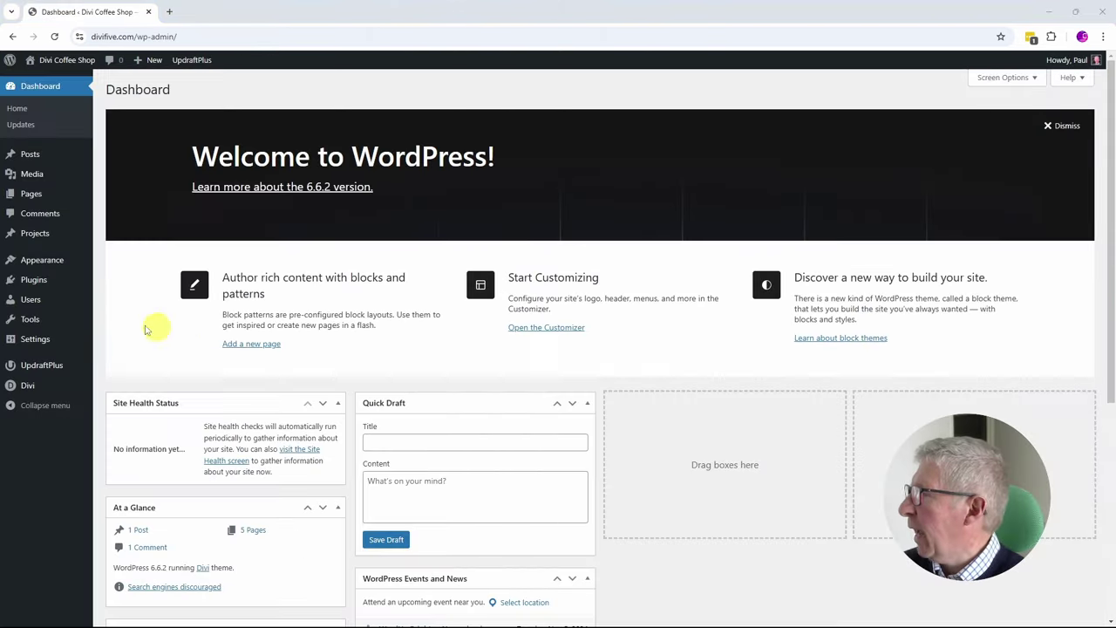
Go to Divi's Theme Builder and edit the All Posts template's Custom Body layout
{"action": "mouse_move", "coordinate": [12, 327]}
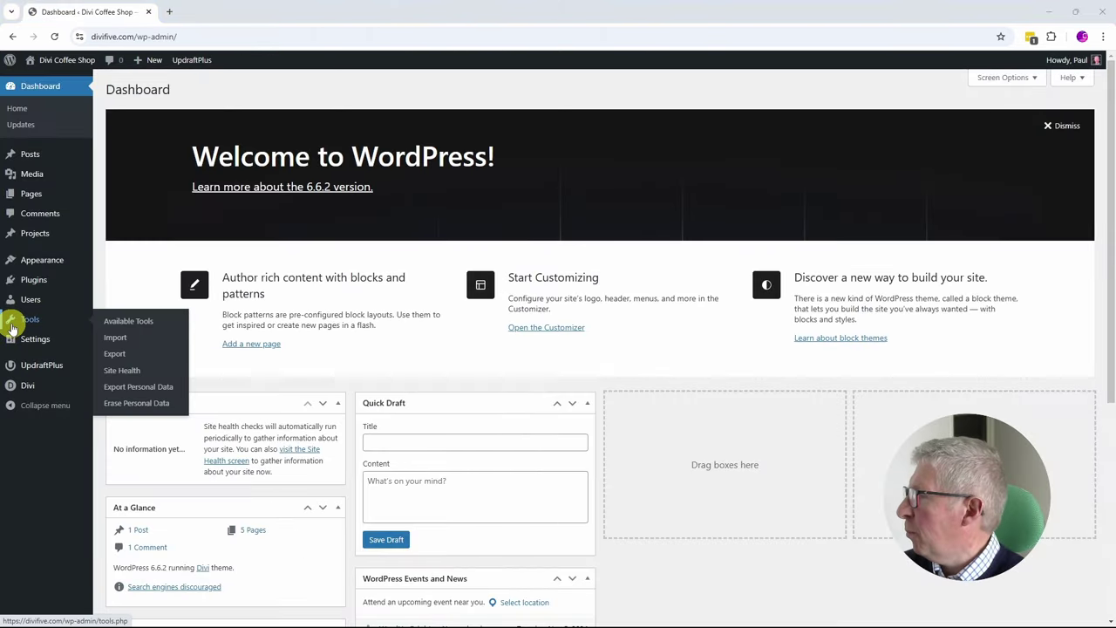
{"action": "mouse_move", "coordinate": [14, 386]}
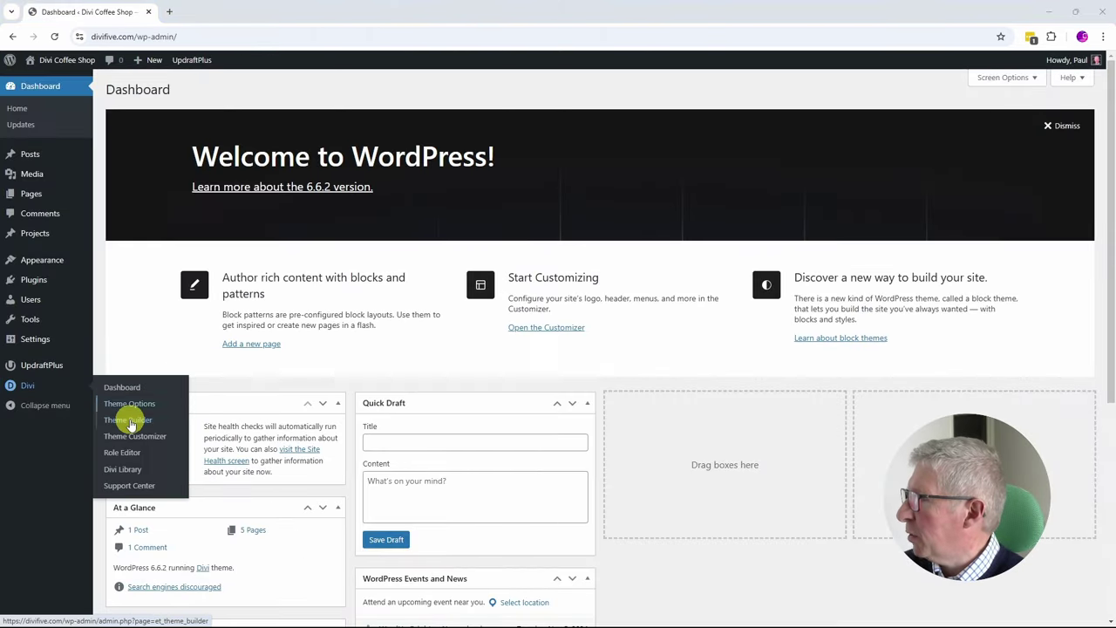
{"action": "left_click", "coordinate": [129, 422]}
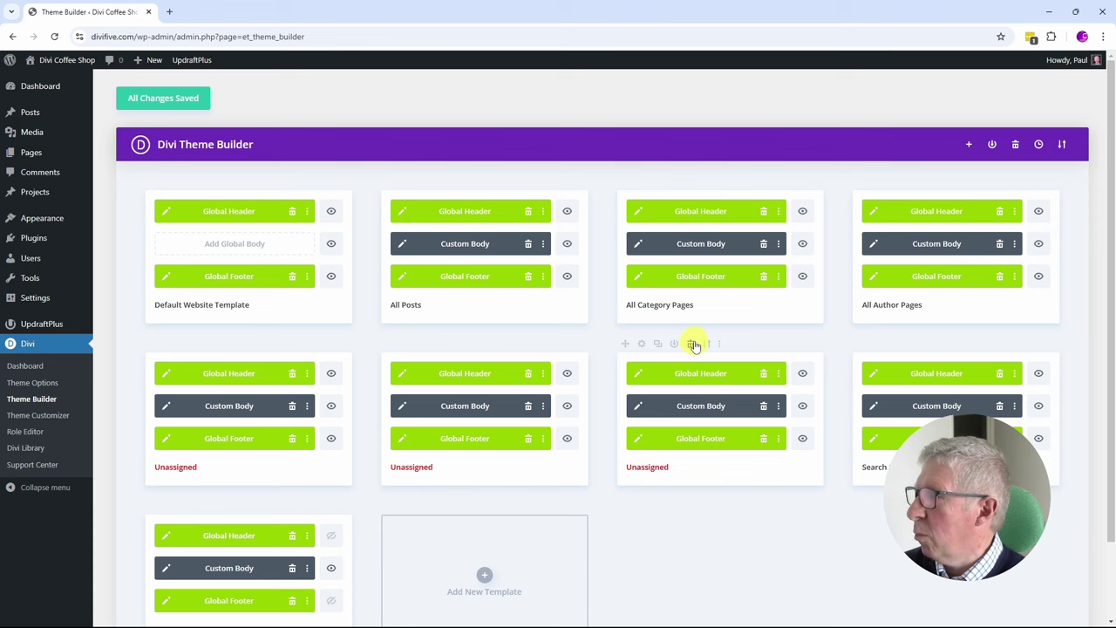
{"action": "left_click", "coordinate": [403, 244]}
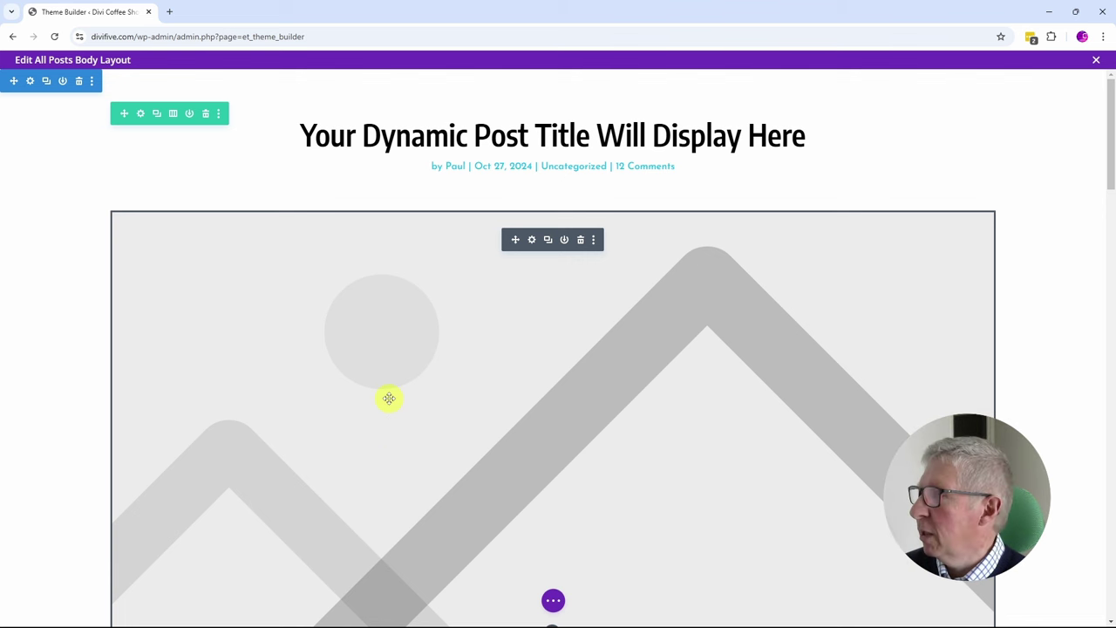
Replace the post image module's static image with the dynamic Featured Image source
{"action": "left_click", "coordinate": [531, 238]}
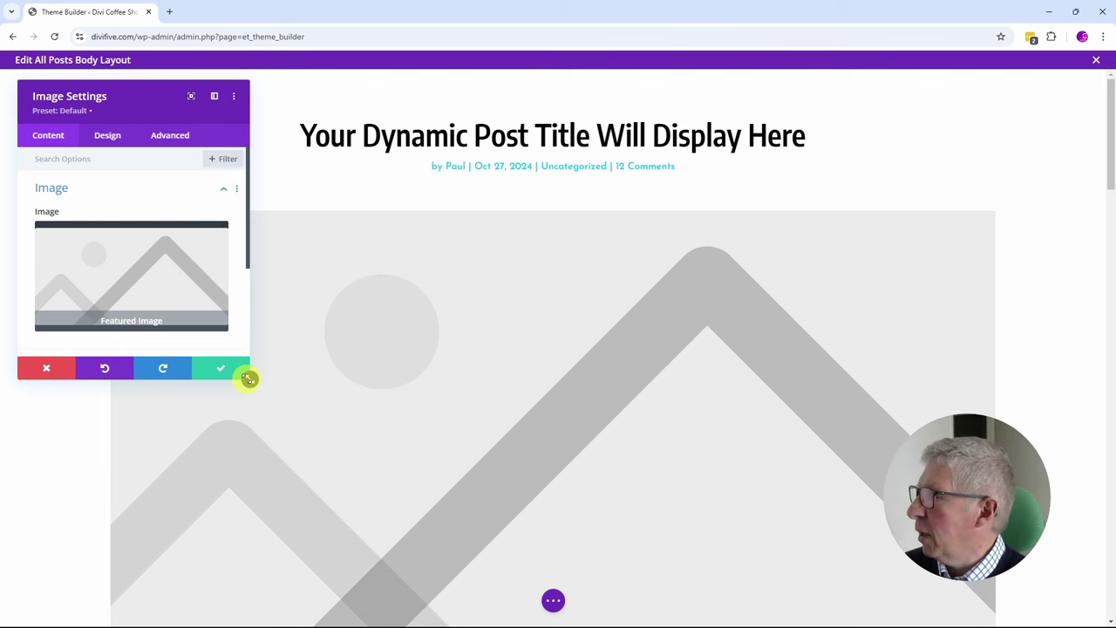
{"action": "left_click_drag", "start_coordinate": [249, 378], "coordinate": [386, 476]}
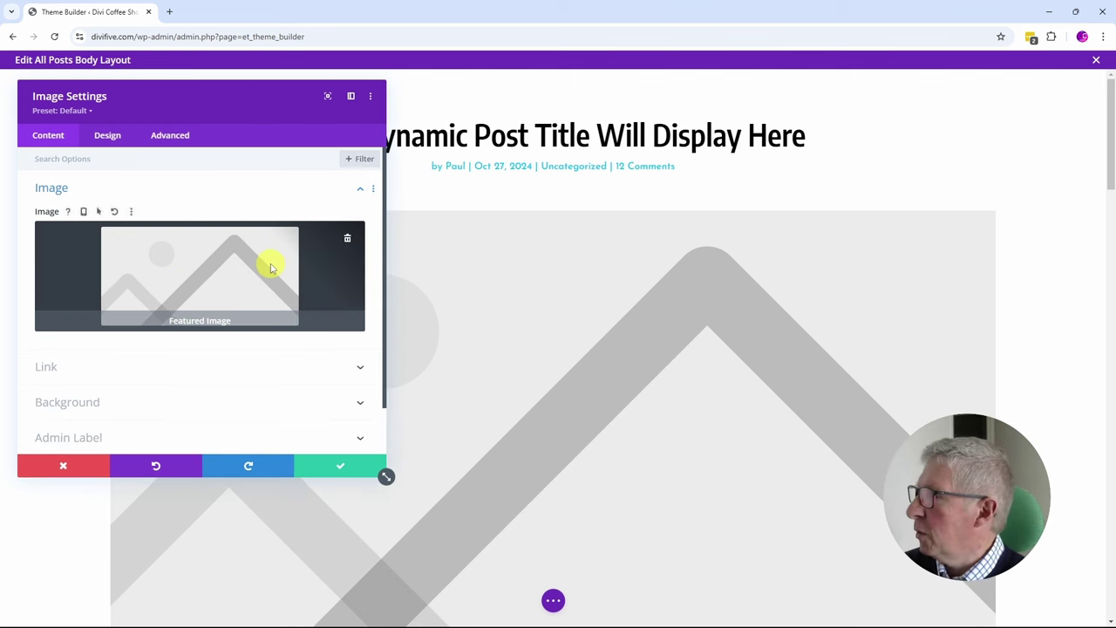
{"action": "left_click", "coordinate": [347, 242]}
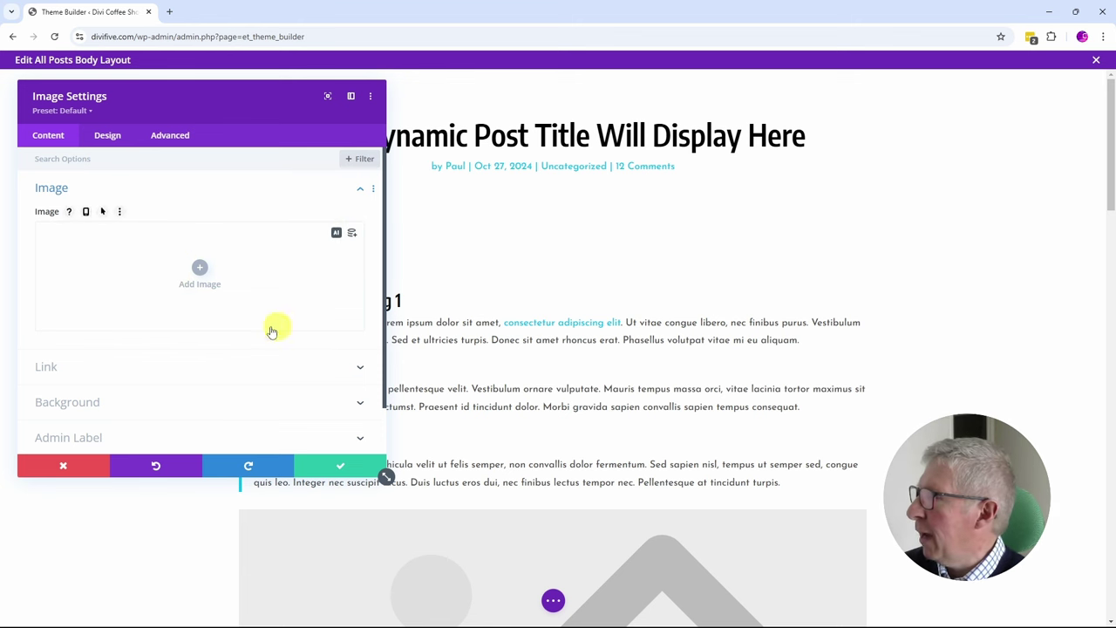
{"action": "left_click", "coordinate": [352, 235]}
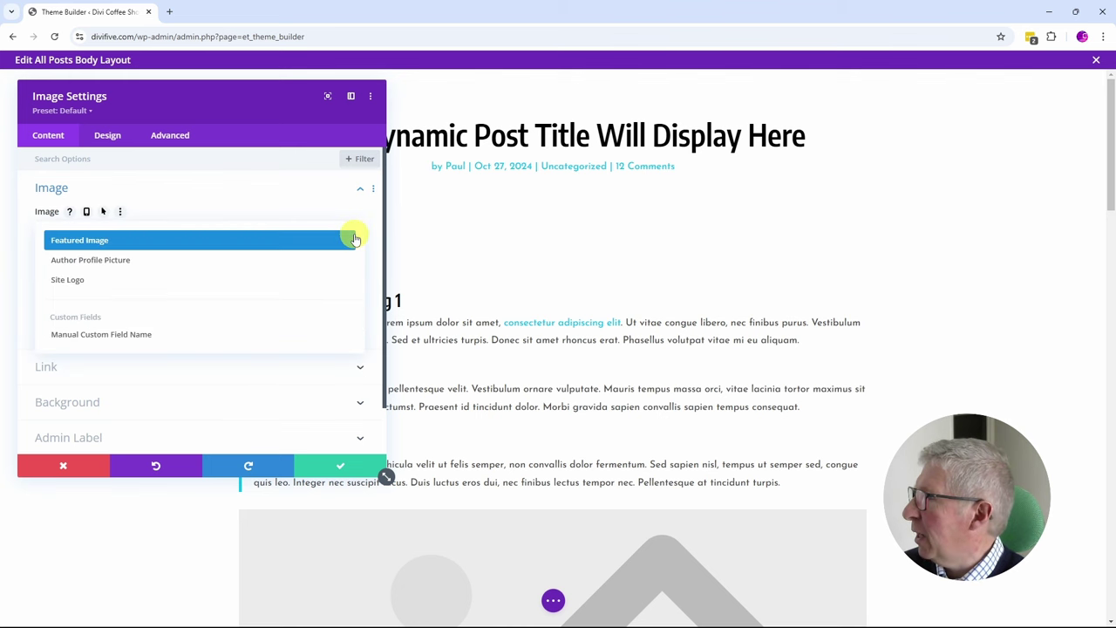
{"action": "left_click", "coordinate": [91, 245]}
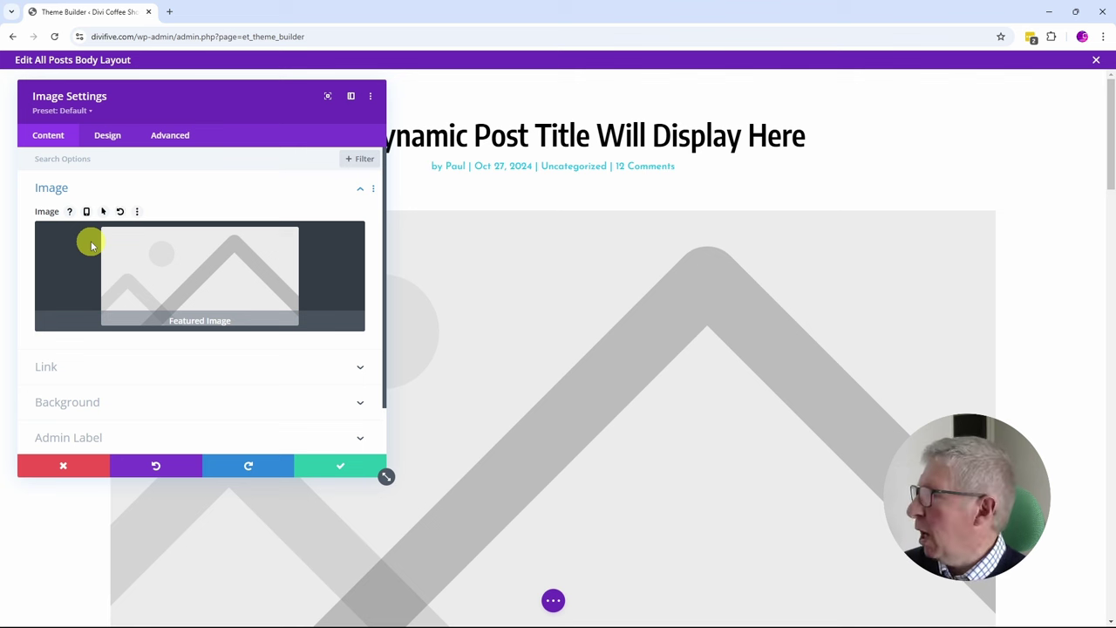
{"action": "left_click", "coordinate": [332, 468]}
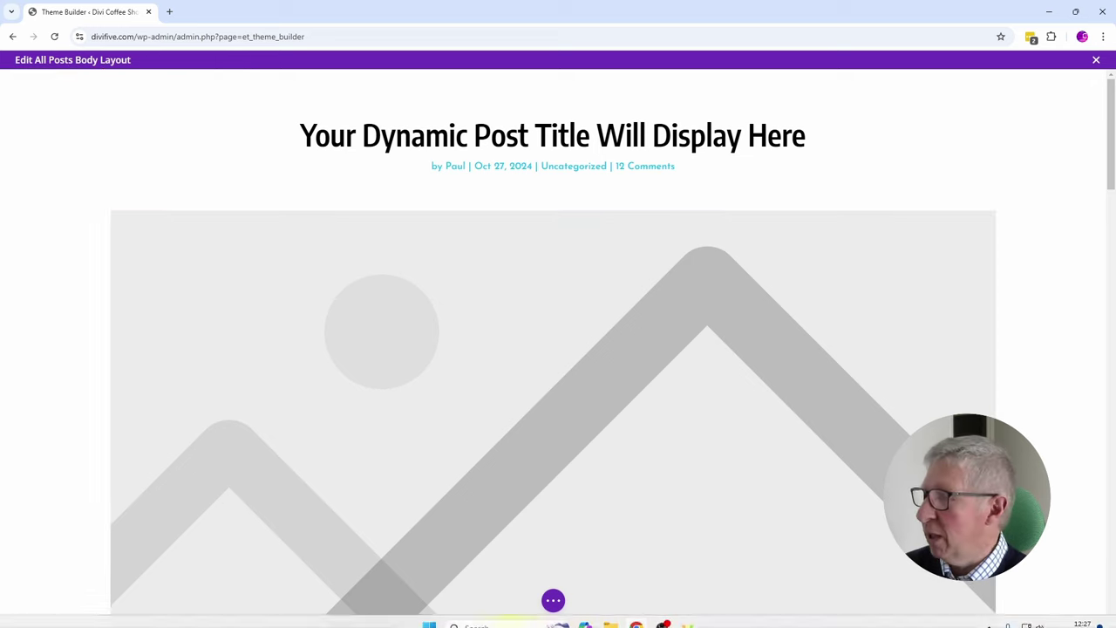
Close the All Posts body editor with Discard & Exit, then scroll the live homepage
{"action": "left_click", "coordinate": [1095, 61]}
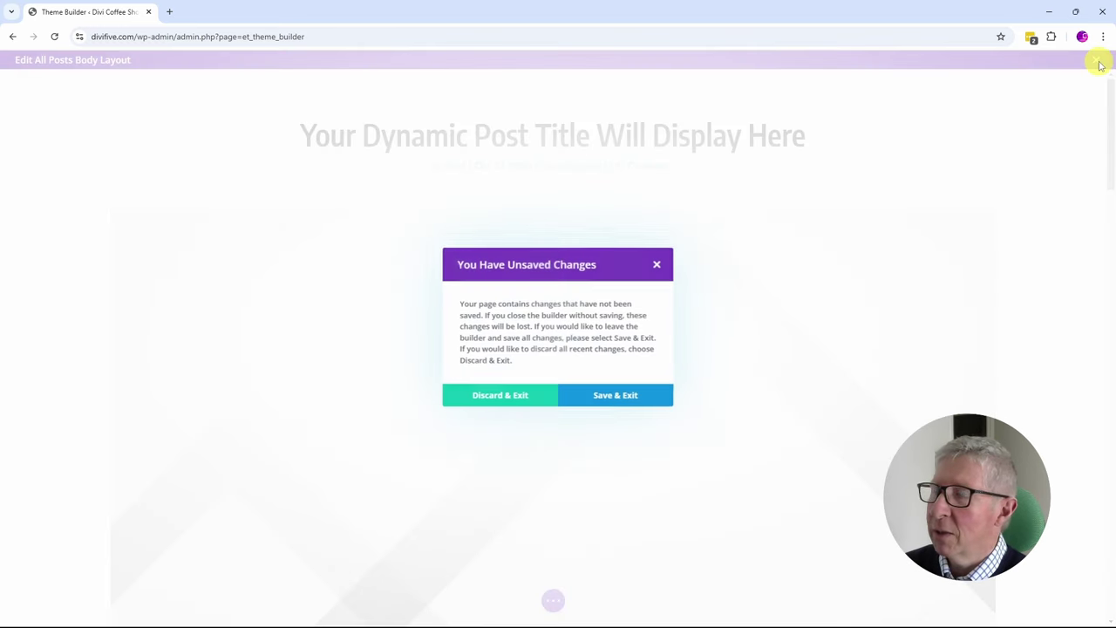
{"action": "left_click", "coordinate": [511, 396]}
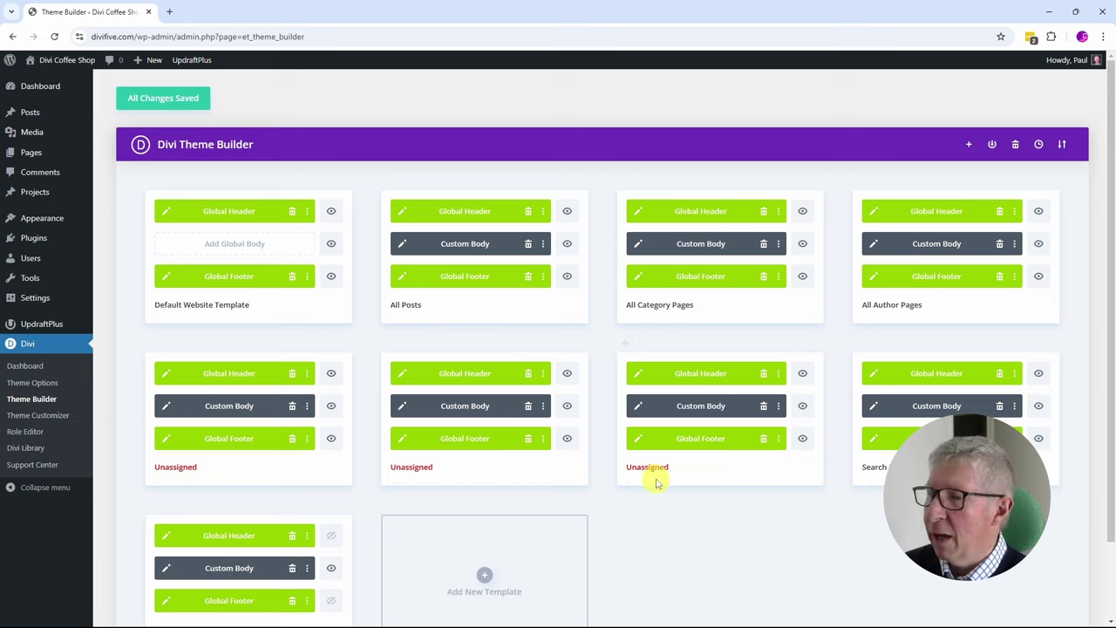
{"action": "scroll", "coordinate": [655, 481], "scroll_direction": "down", "scroll_amount": 2}
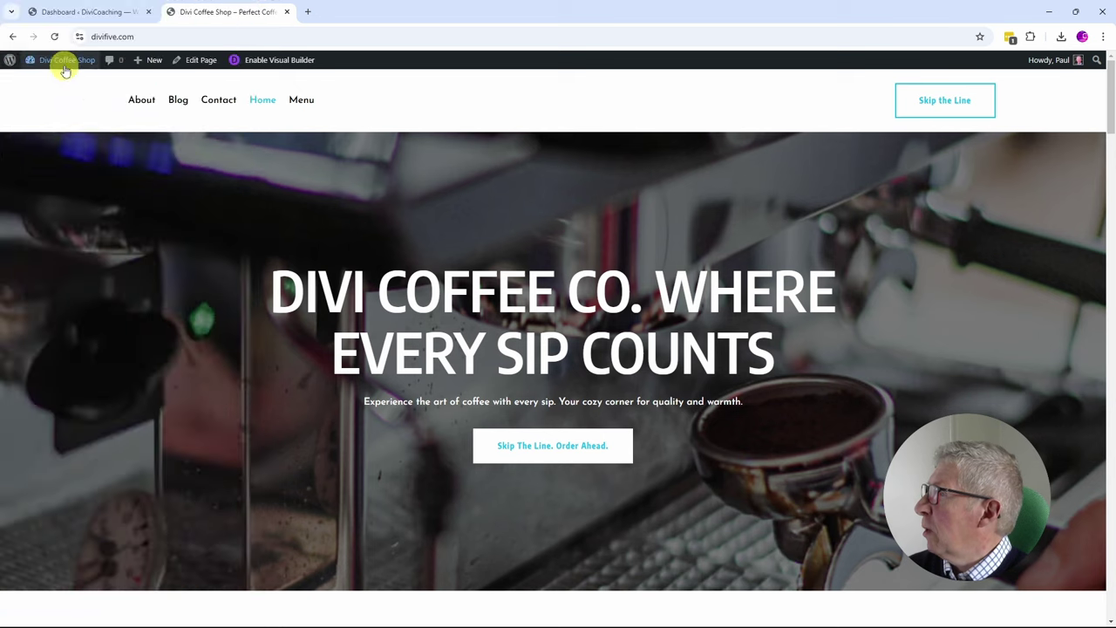
Enable the Visual Builder on the homepage and list the hero section's presets
{"action": "mouse_move", "coordinate": [65, 68]}
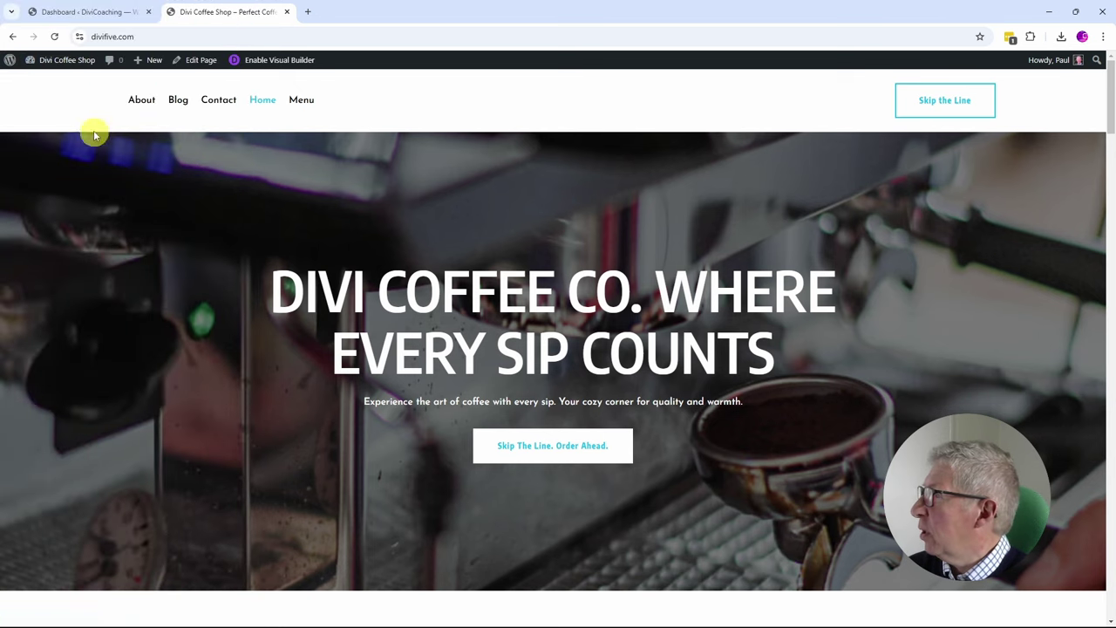
{"action": "left_click", "coordinate": [264, 63]}
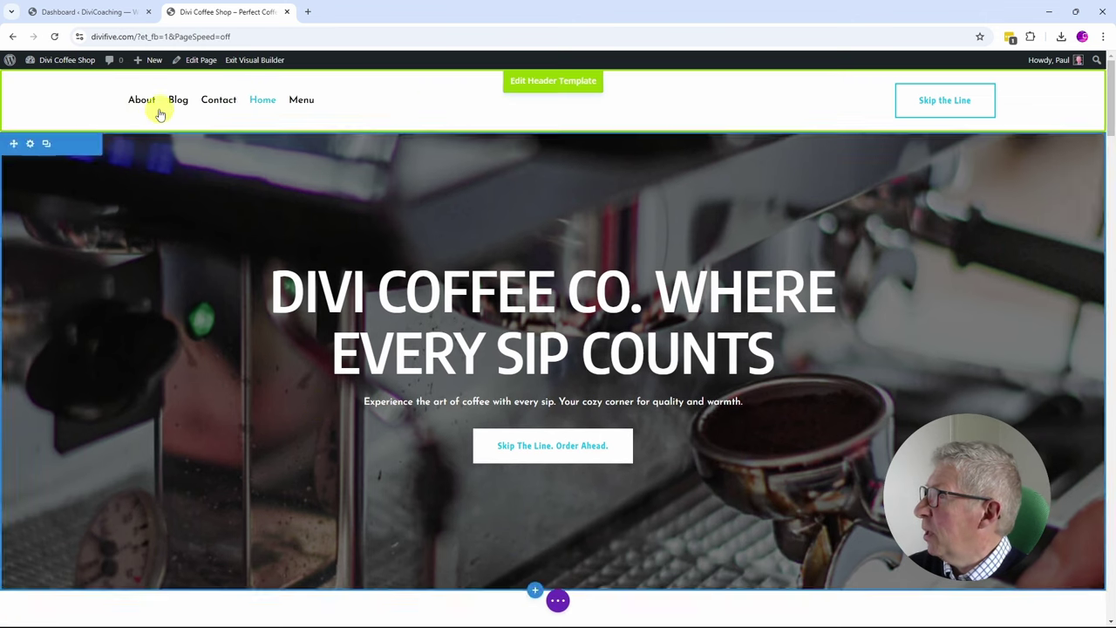
{"action": "left_click", "coordinate": [34, 143]}
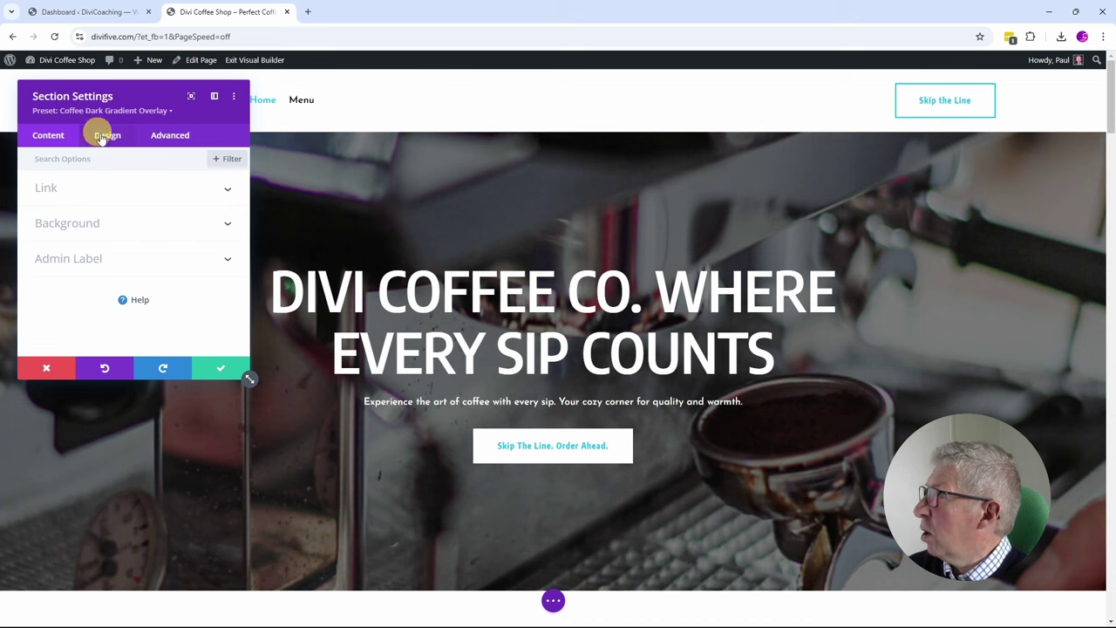
{"action": "left_click", "coordinate": [137, 111]}
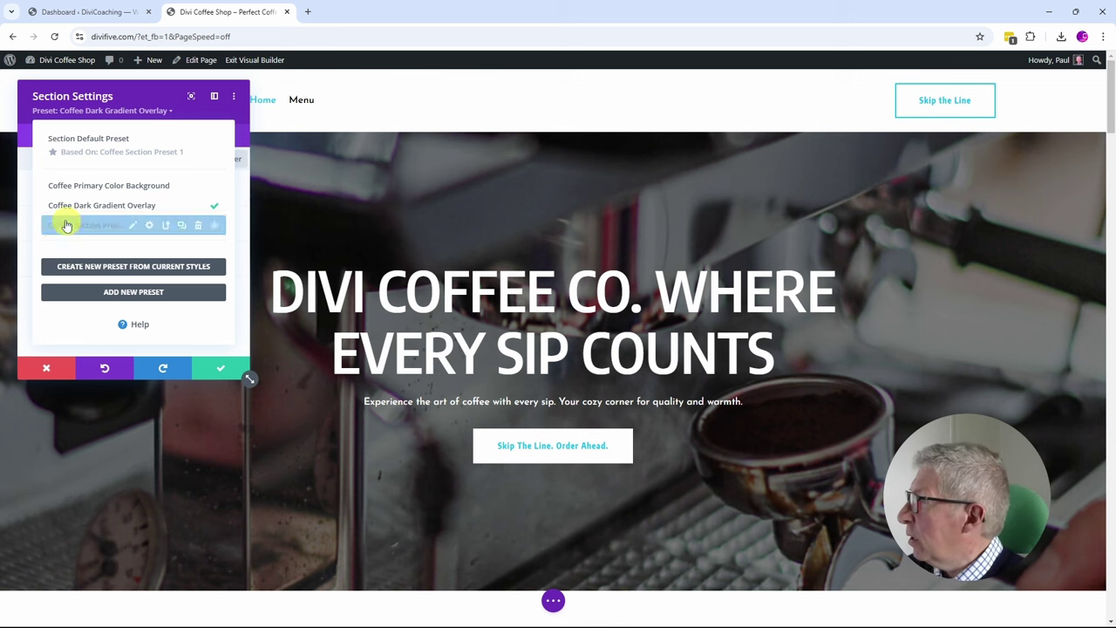
Edit the Coffee Dark Gradient Overlay preset and view its modified Background Gradient styles
{"action": "mouse_move", "coordinate": [60, 210]}
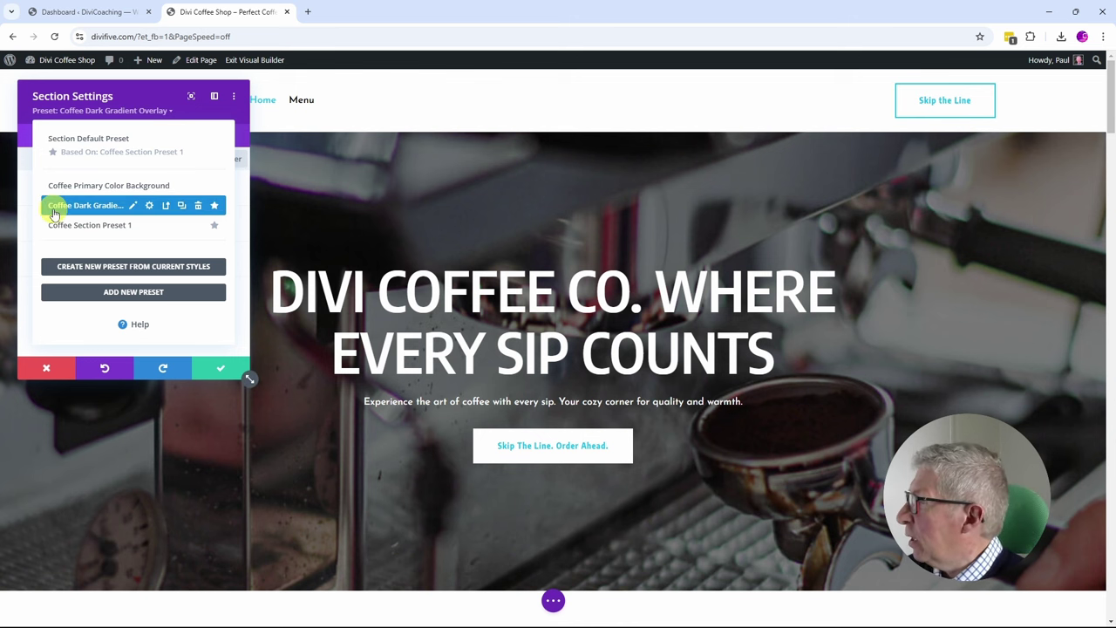
{"action": "left_click", "coordinate": [132, 210]}
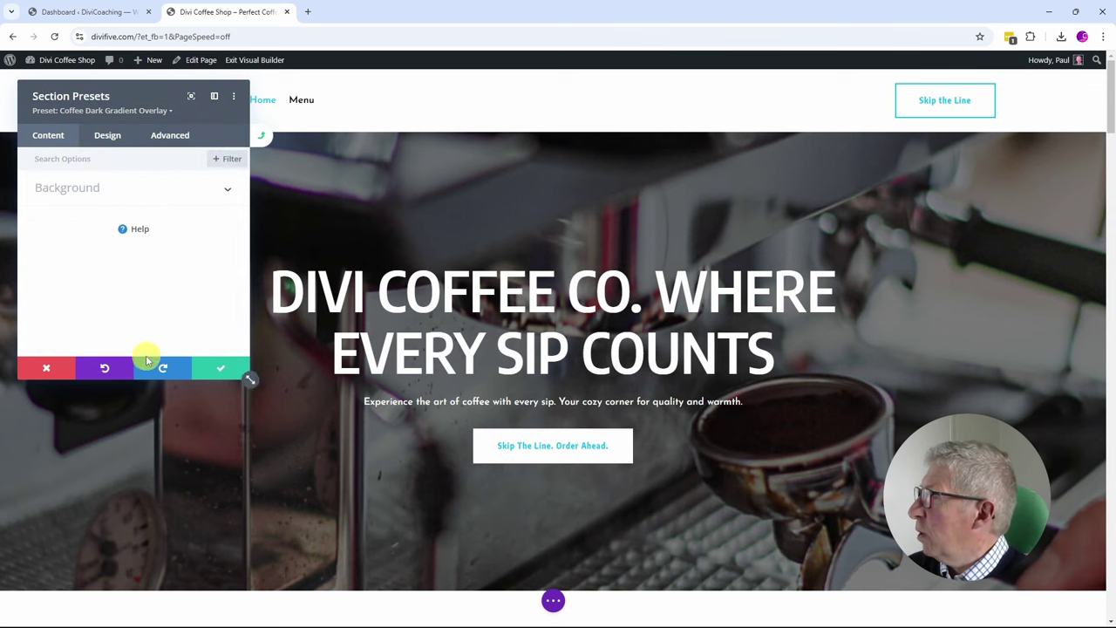
{"action": "left_click_drag", "start_coordinate": [250, 376], "coordinate": [426, 454]}
{"action": "left_click", "coordinate": [410, 99]}
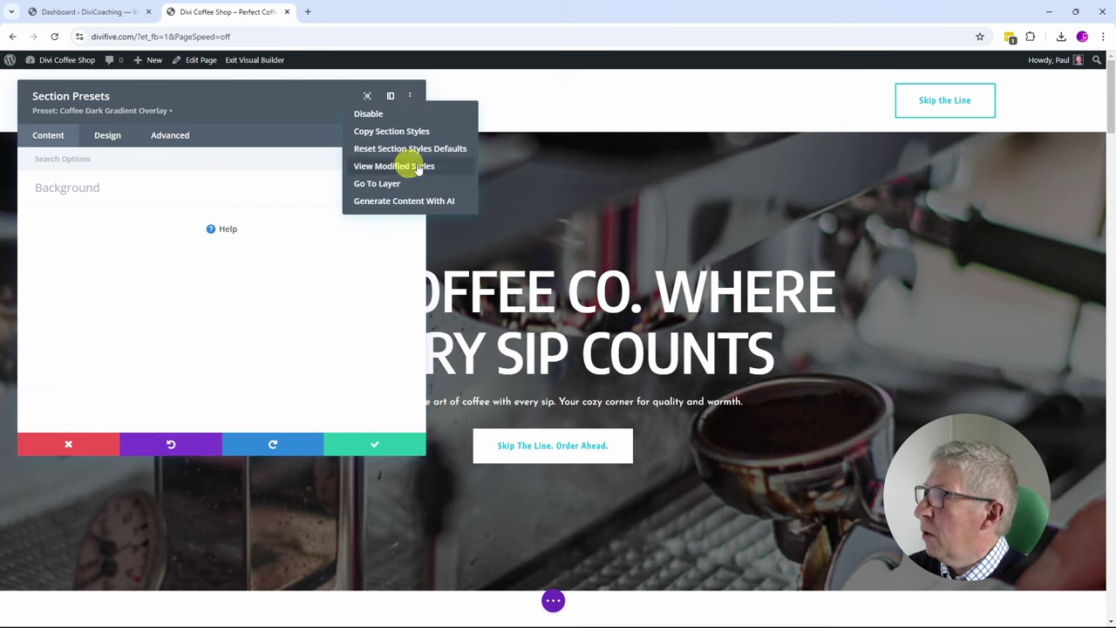
{"action": "left_click", "coordinate": [389, 167]}
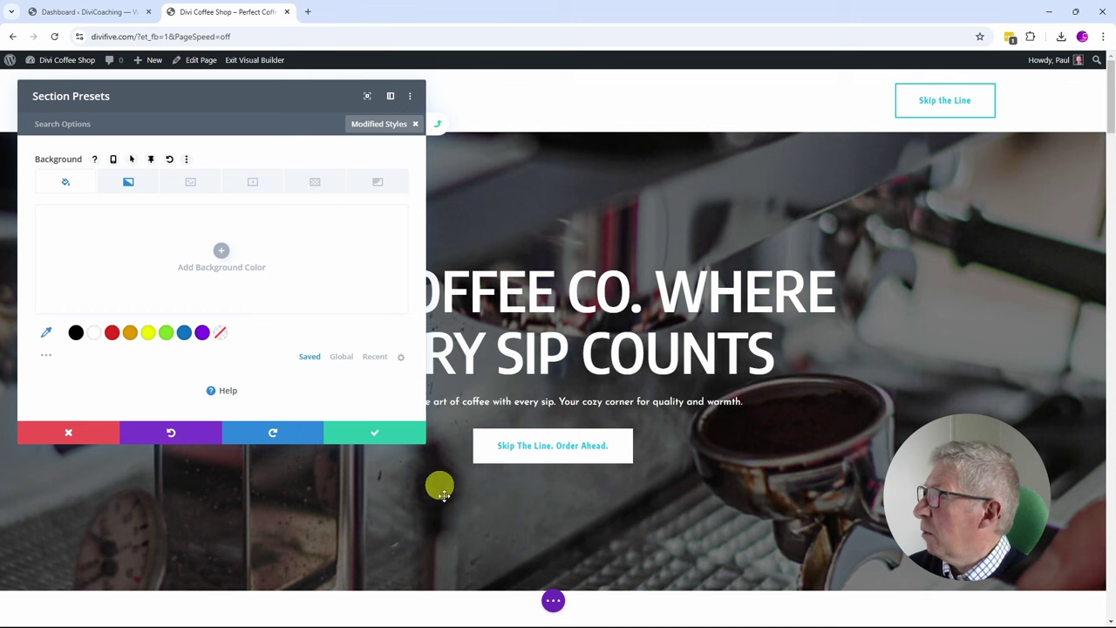
{"action": "left_click_drag", "start_coordinate": [425, 445], "coordinate": [523, 554]}
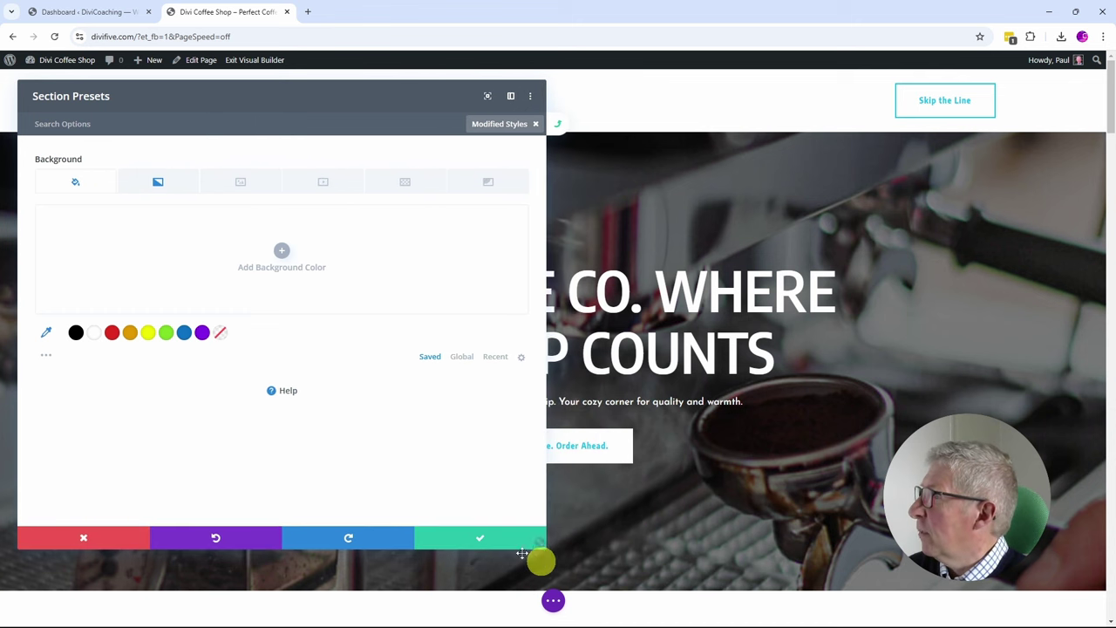
{"action": "left_click", "coordinate": [162, 182]}
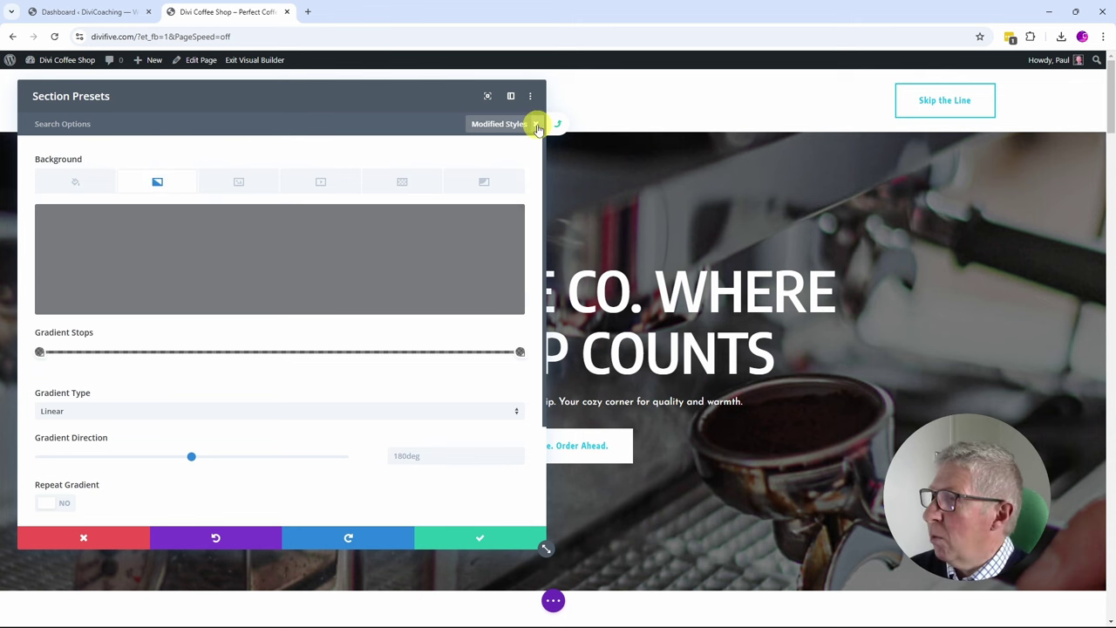
Discard the preset edits and close the hero section settings
{"action": "left_click", "coordinate": [537, 125]}
{"action": "left_click", "coordinate": [103, 546]}
{"action": "left_click", "coordinate": [103, 550]}
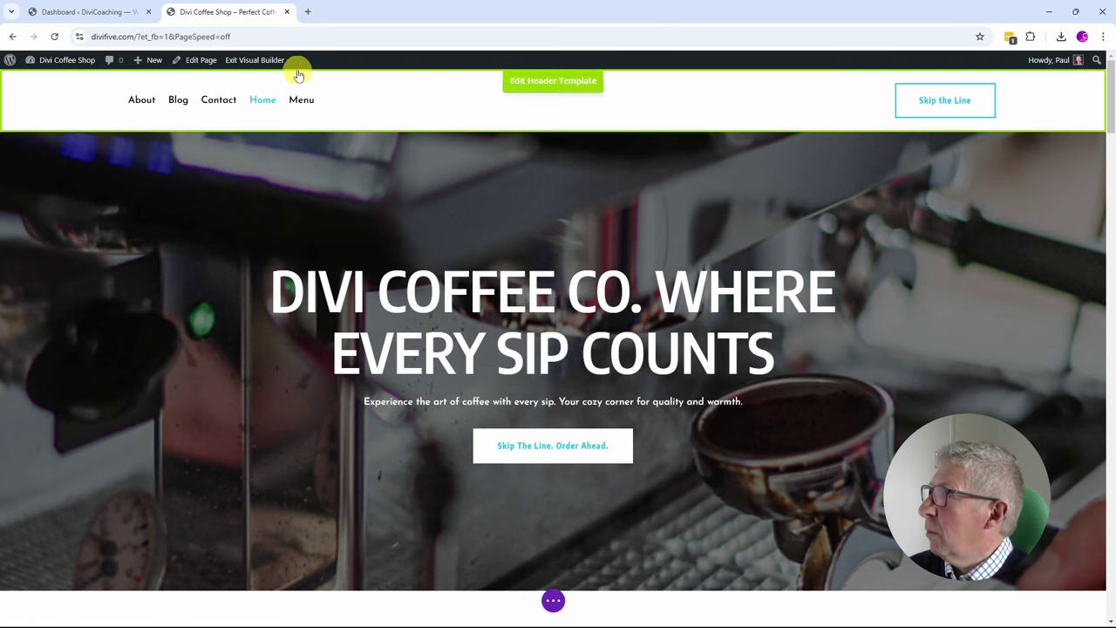
Exit the Visual Builder without saving and open the Theme Customizer at General Settings
{"action": "left_click", "coordinate": [252, 59]}
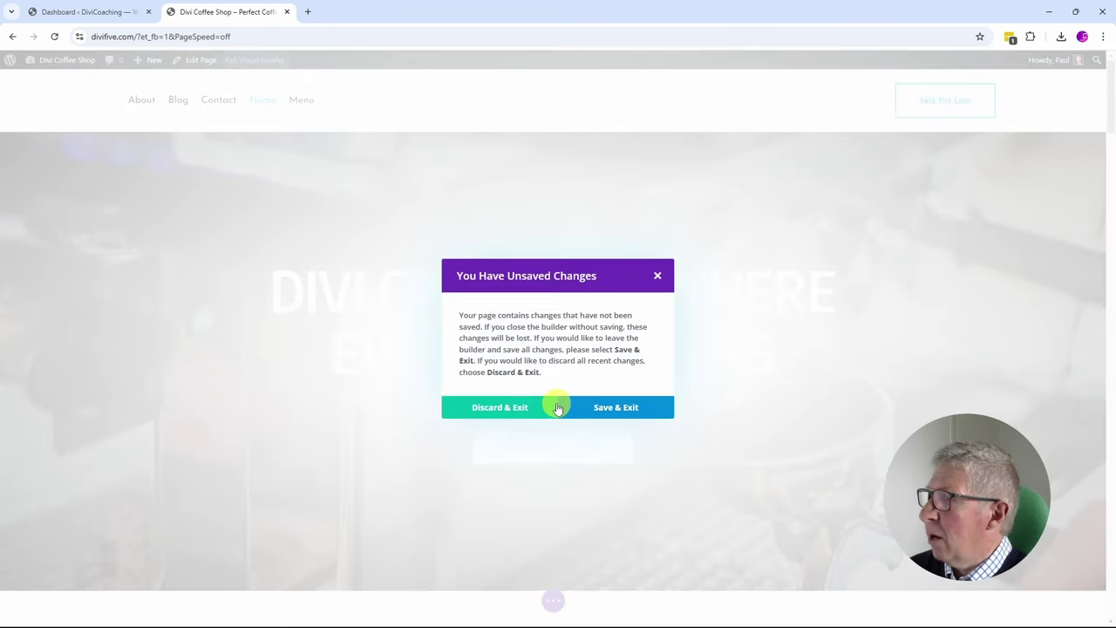
{"action": "left_click", "coordinate": [506, 410]}
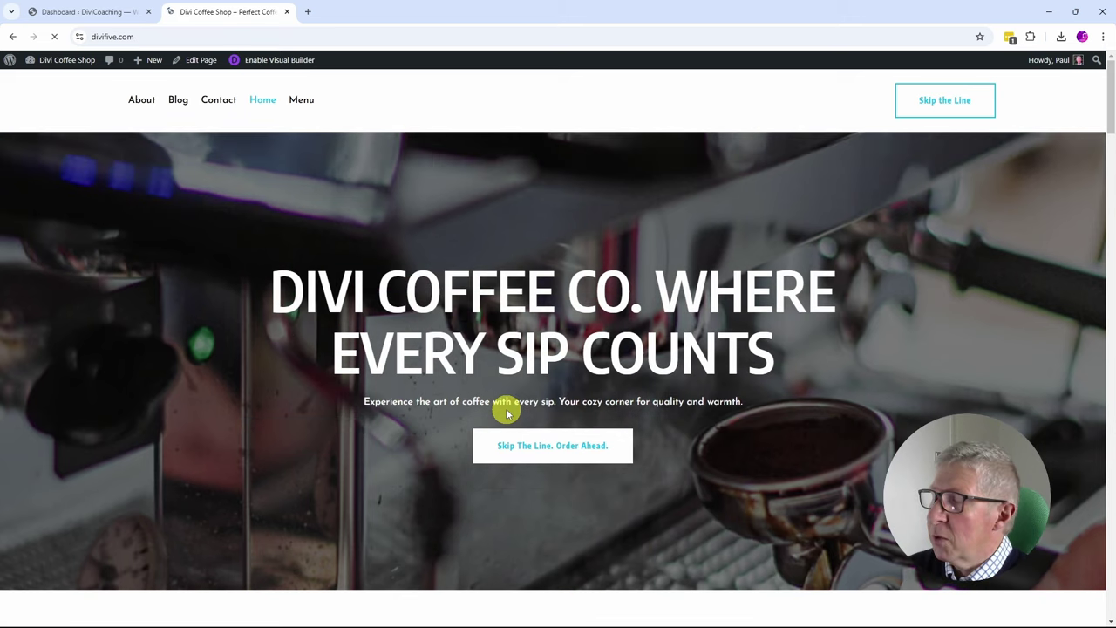
{"action": "mouse_move", "coordinate": [55, 57]}
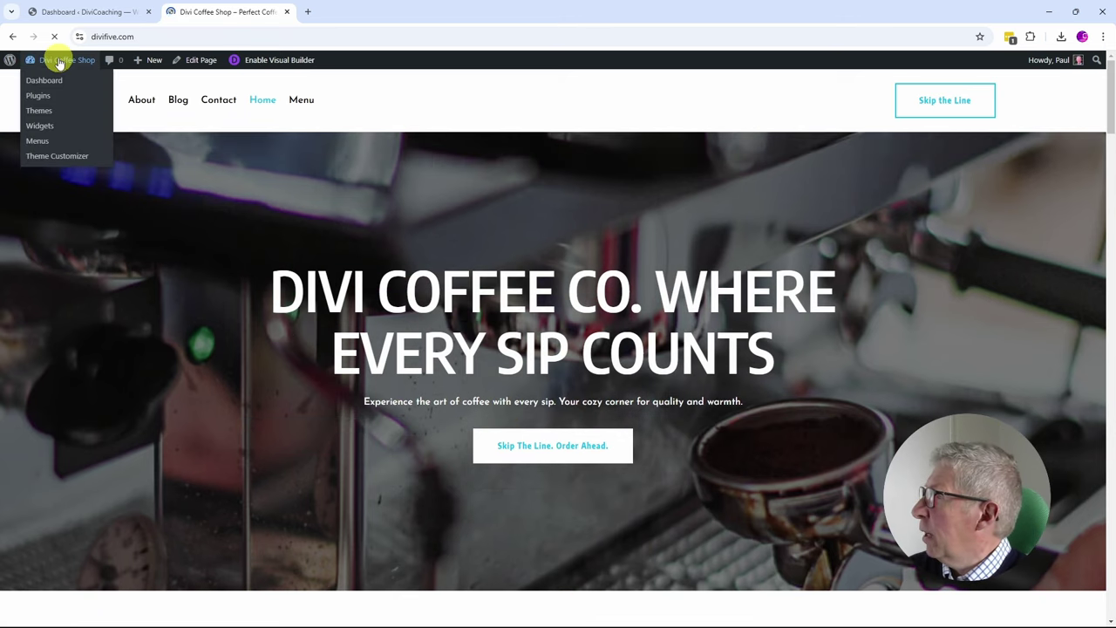
{"action": "left_click", "coordinate": [50, 156]}
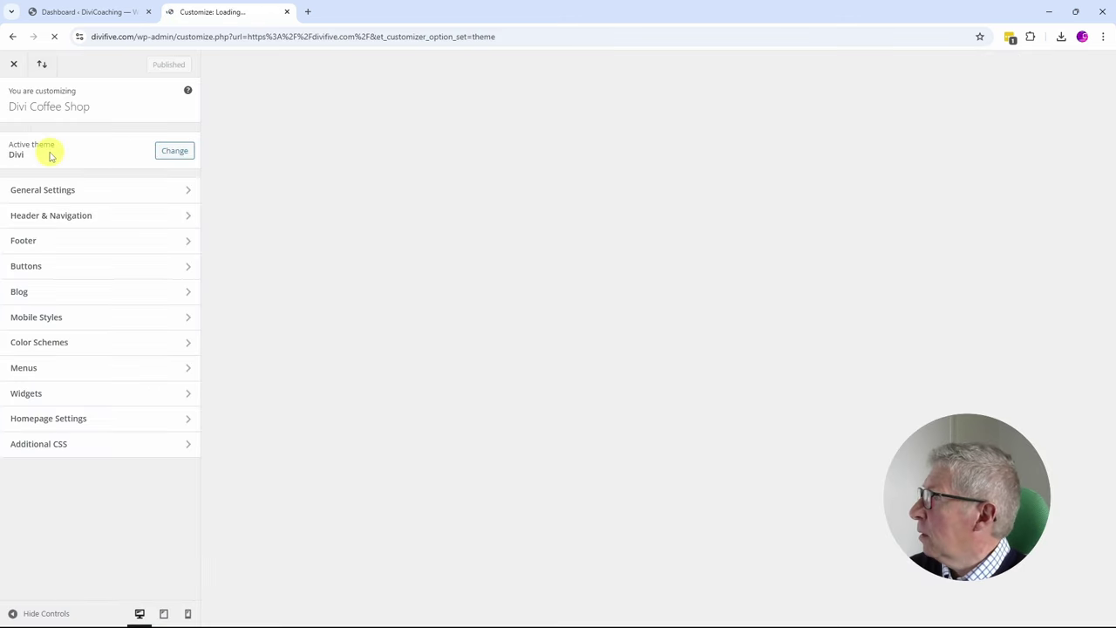
{"action": "left_click", "coordinate": [43, 190]}
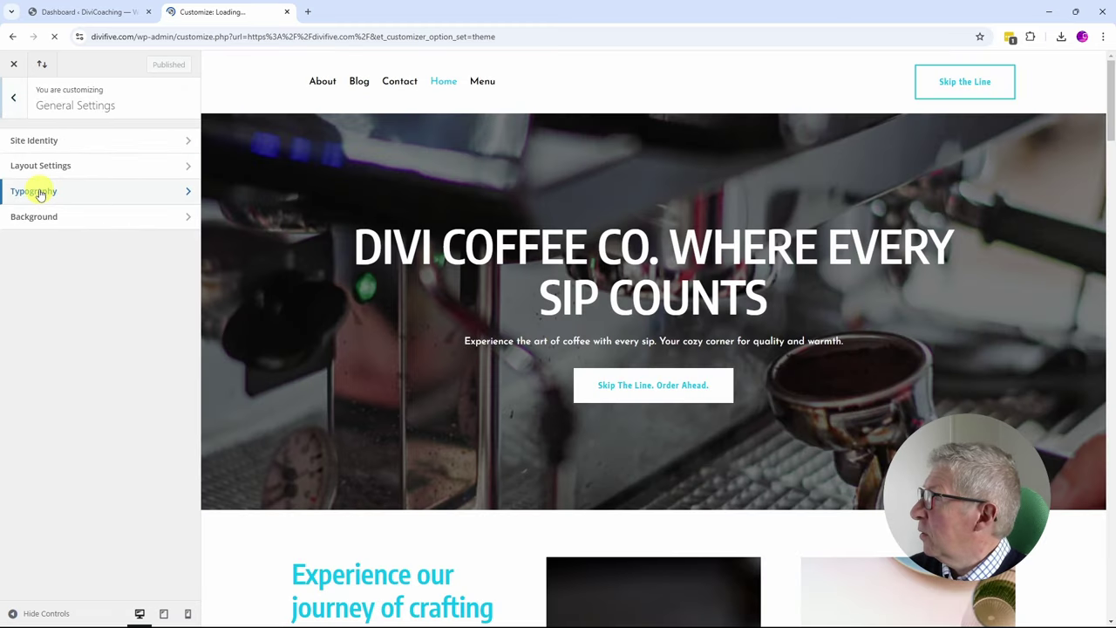
Set the Customizer's header font to Amatic SC under Typography
{"action": "left_click", "coordinate": [39, 193]}
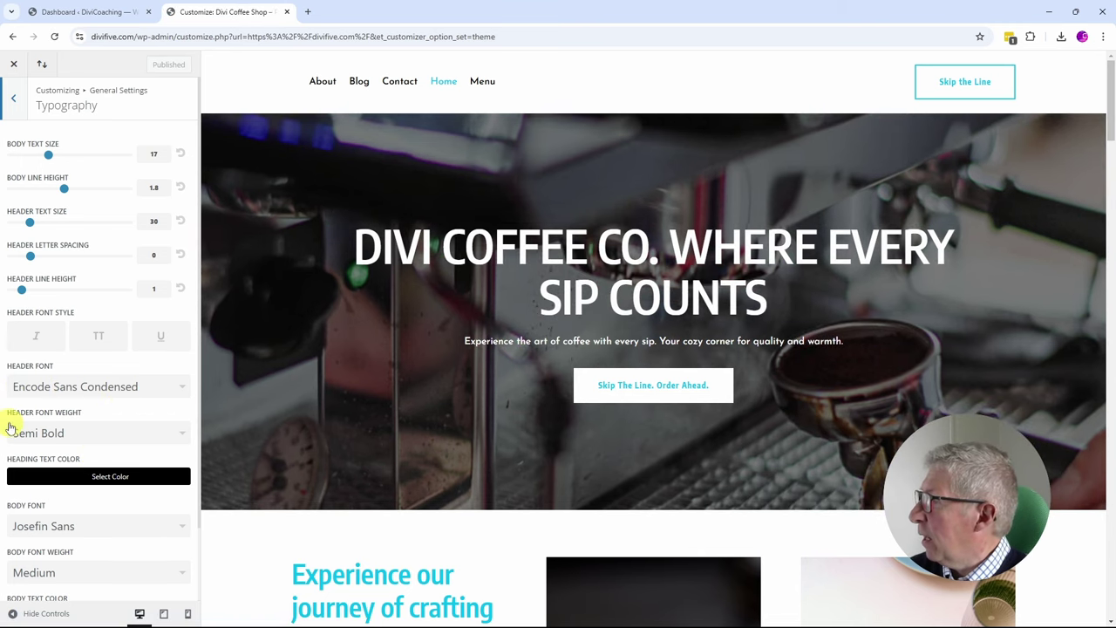
{"action": "scroll", "coordinate": [92, 436], "scroll_direction": "down", "scroll_amount": 1}
{"action": "scroll", "coordinate": [97, 436], "scroll_direction": "down", "scroll_amount": 1}
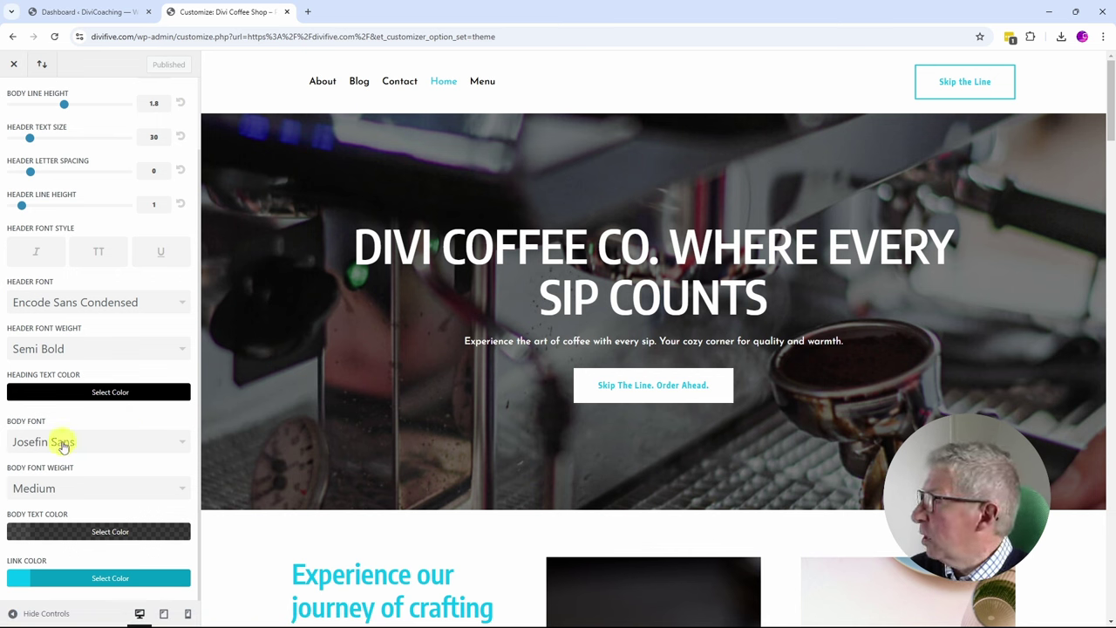
{"action": "left_click", "coordinate": [65, 307]}
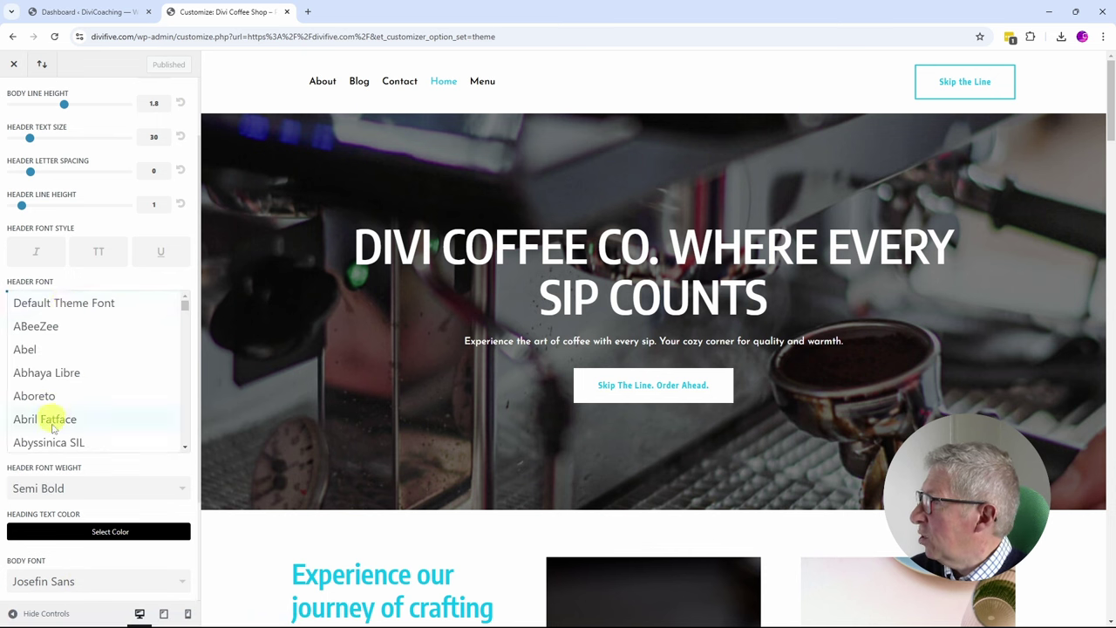
{"action": "scroll", "coordinate": [112, 383], "scroll_direction": "down", "scroll_amount": 15}
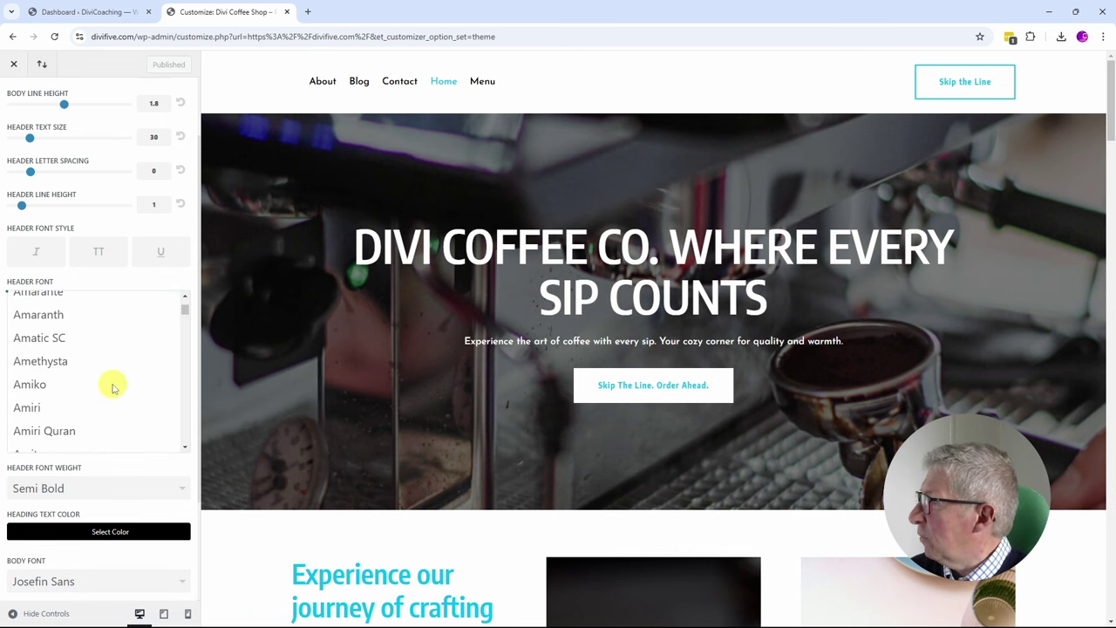
{"action": "left_click", "coordinate": [31, 340]}
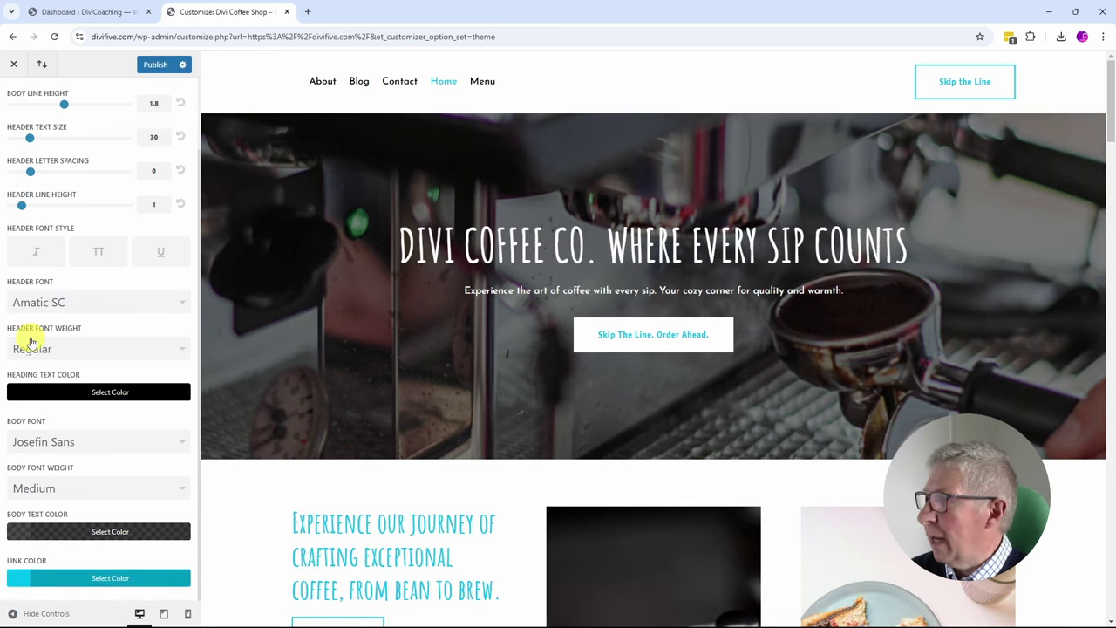
Scroll through the home page preview to check the headings now in Amatic SC
{"action": "scroll", "coordinate": [515, 441], "scroll_direction": "down", "scroll_amount": 4}
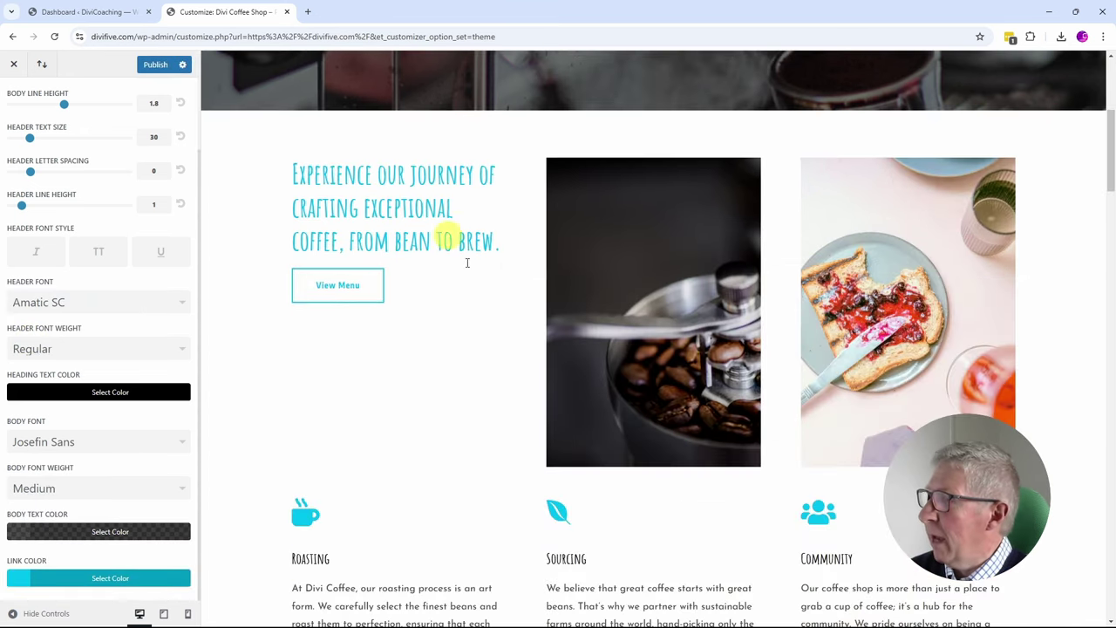
{"action": "scroll", "coordinate": [467, 262], "scroll_direction": "down", "scroll_amount": 4}
{"action": "scroll", "coordinate": [526, 287], "scroll_direction": "down", "scroll_amount": 2}
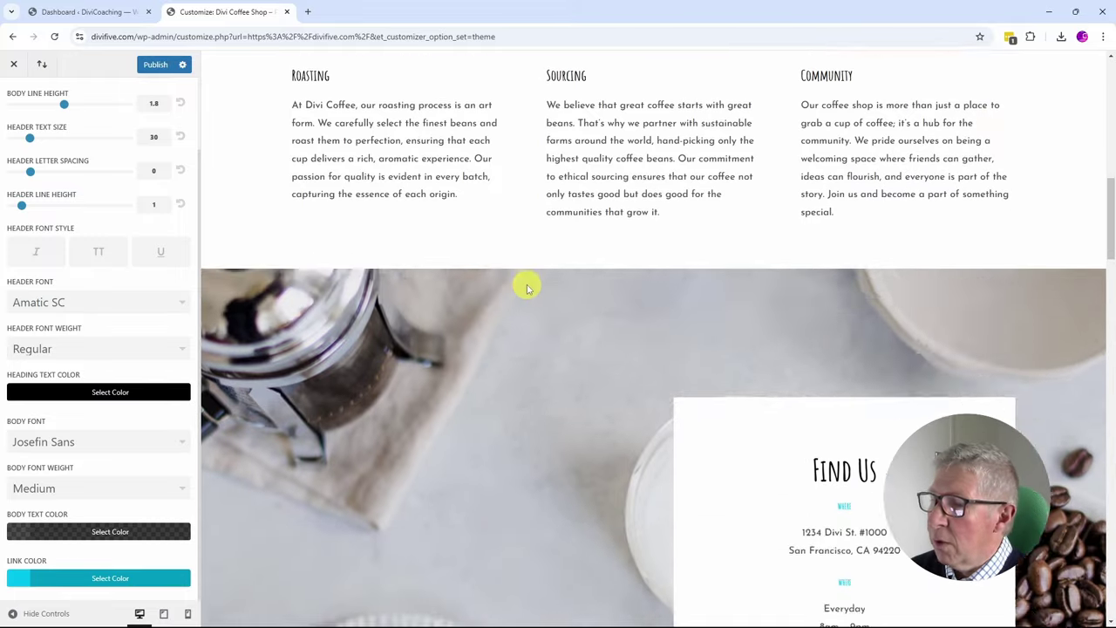
{"action": "scroll", "coordinate": [526, 288], "scroll_direction": "down", "scroll_amount": 5}
{"action": "scroll", "coordinate": [517, 309], "scroll_direction": "up", "scroll_amount": 10}
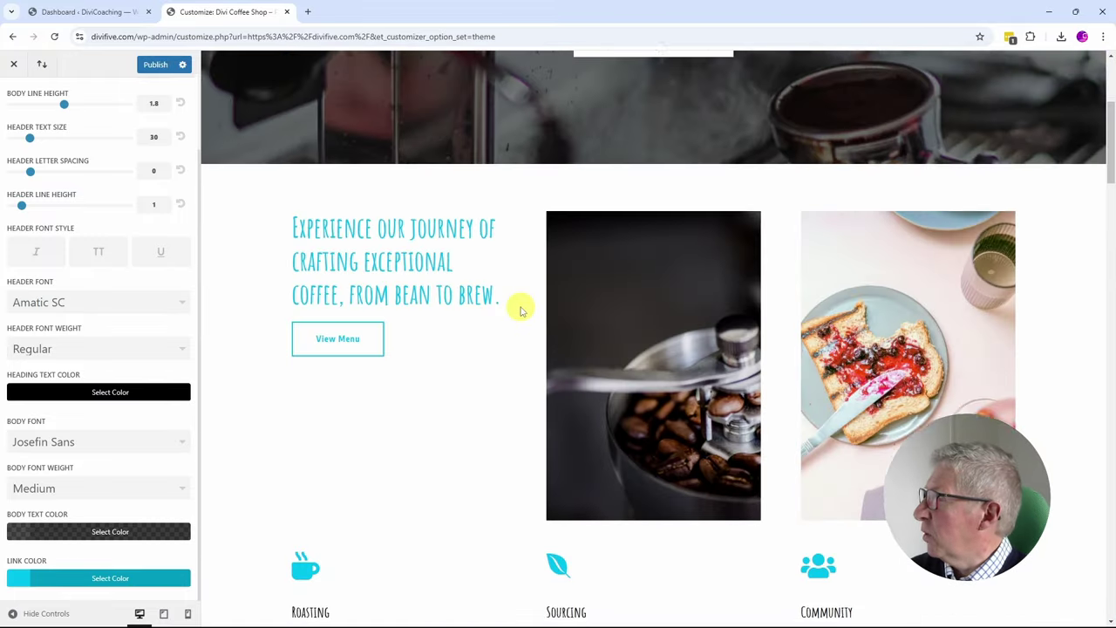
{"action": "scroll", "coordinate": [520, 310], "scroll_direction": "up", "scroll_amount": 4}
Exit the Customizer and accept discarding the unpublished Amatic SC font change
{"action": "left_click", "coordinate": [15, 66]}
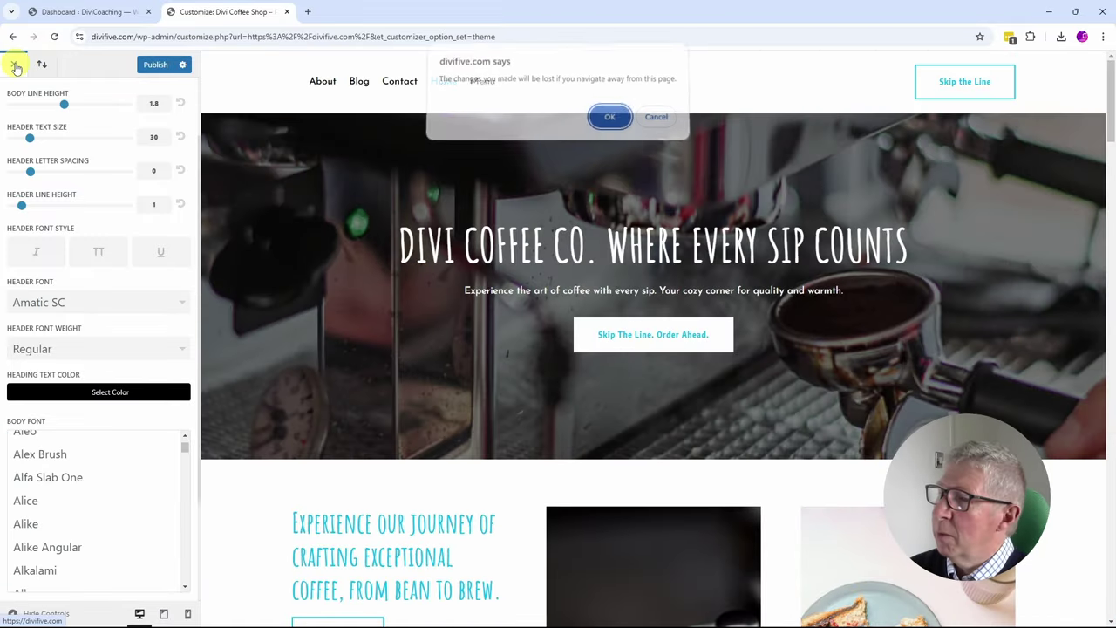
{"action": "left_click", "coordinate": [609, 116]}
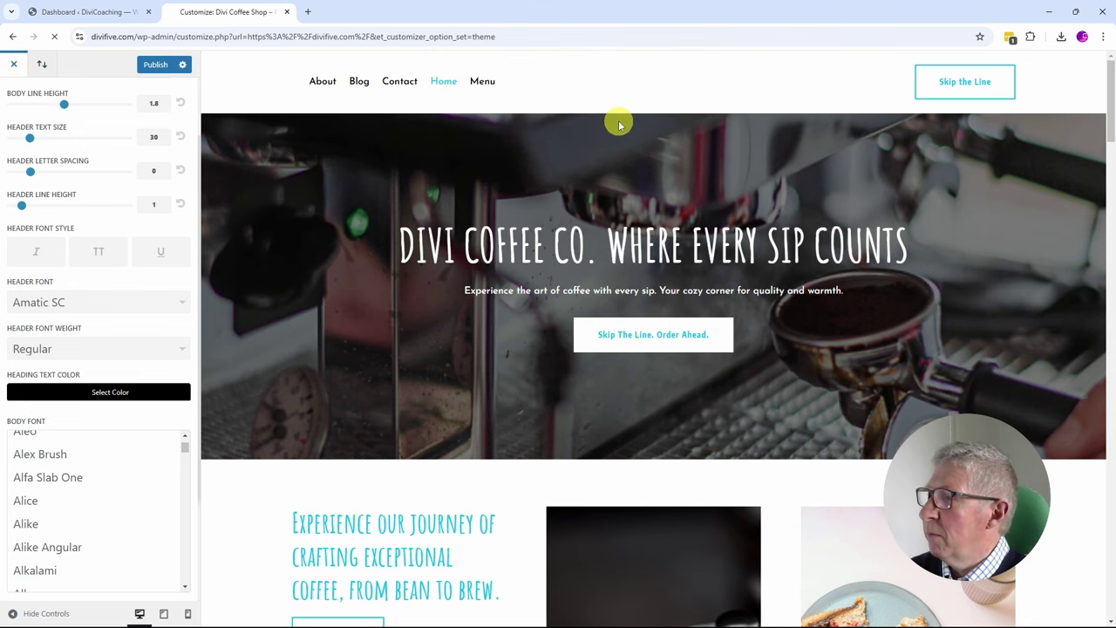